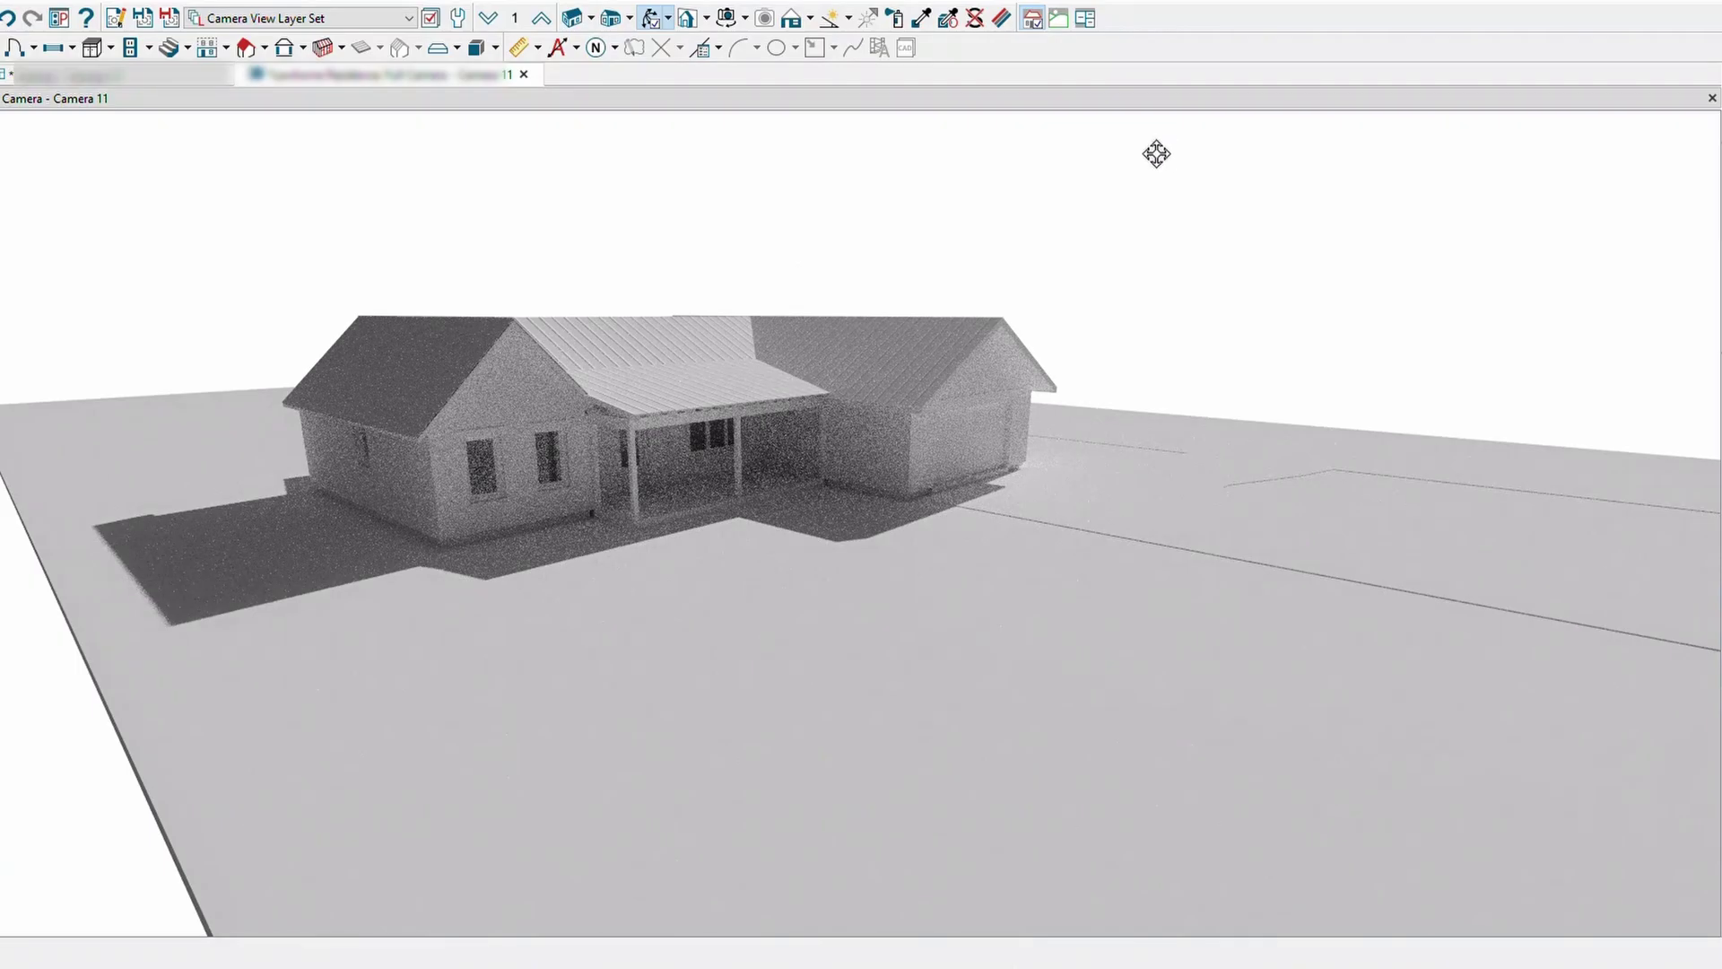
Orbit and rotate the house model for a close, elevated look at the side roof
drag(825, 382, 966, 270)
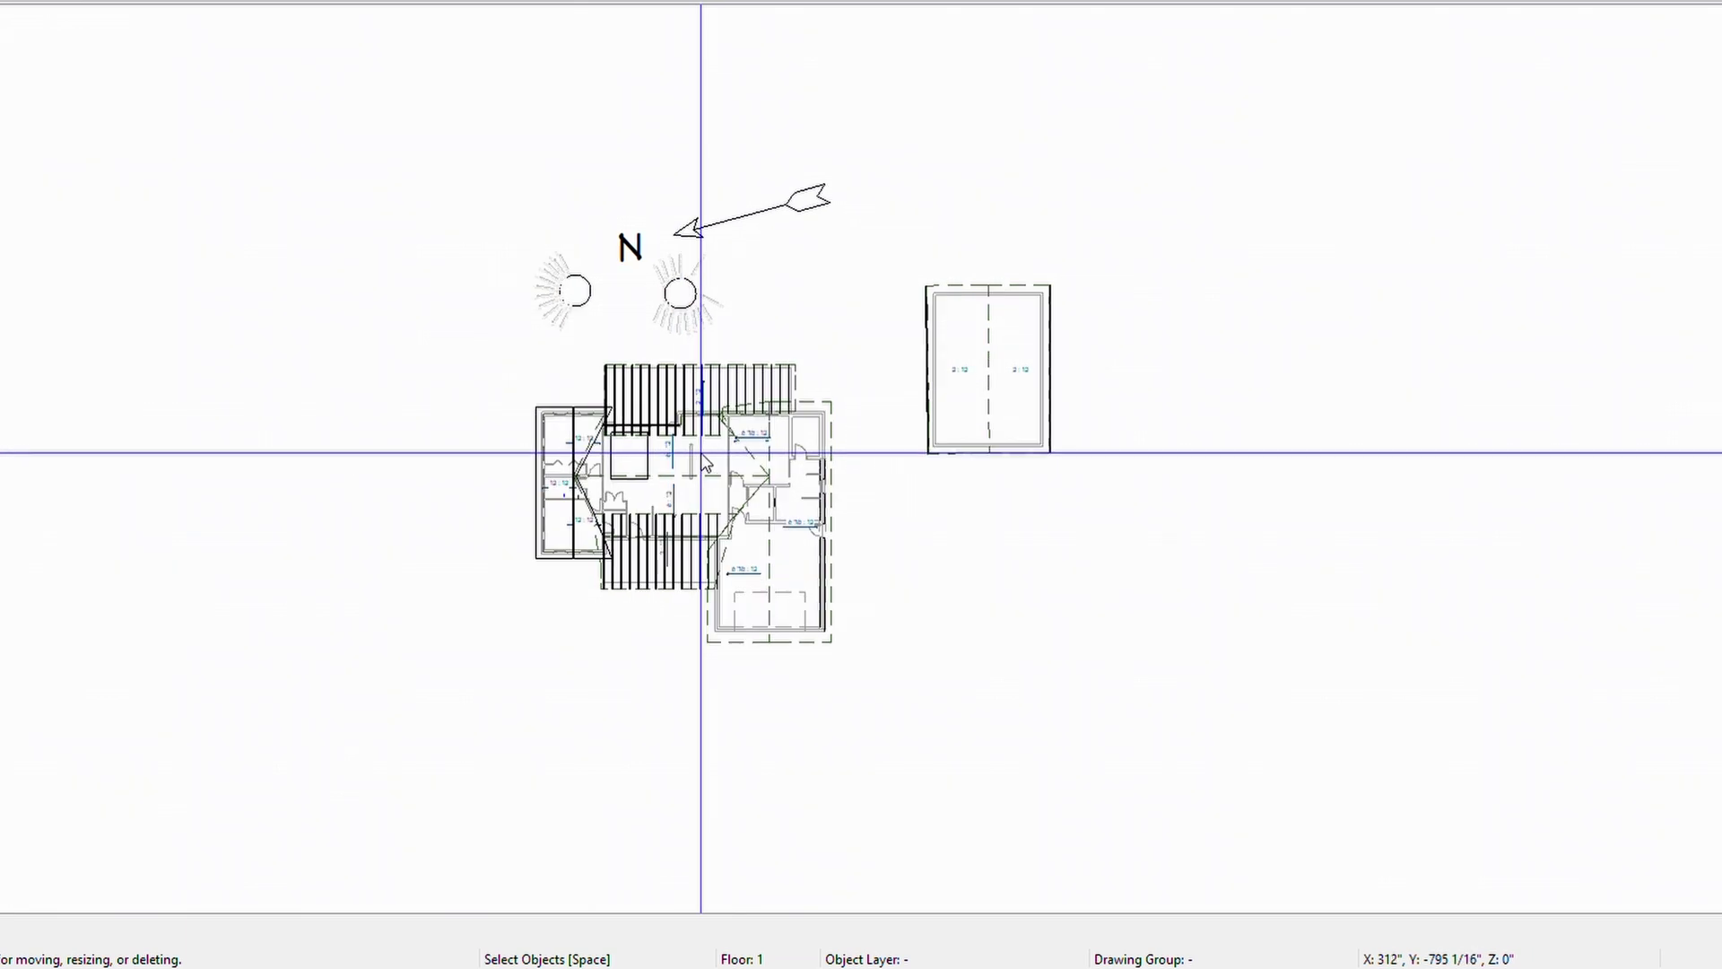
scroll(701, 527, up, 1)
scroll(808, 404, up, 2)
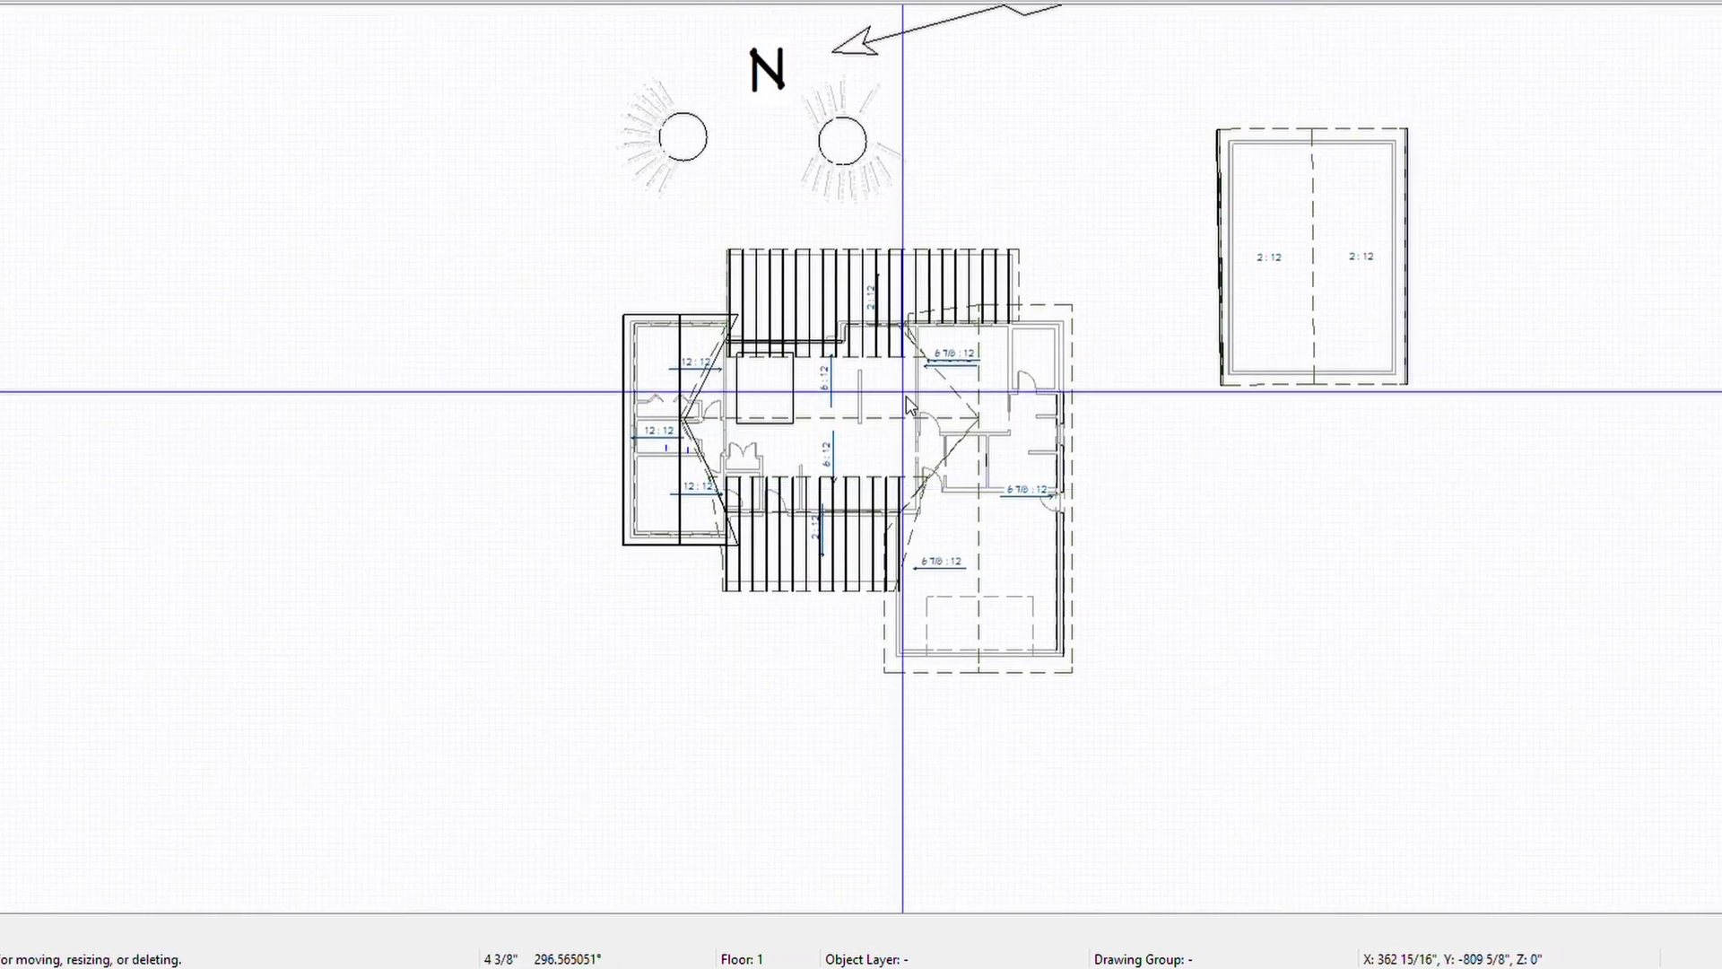
scroll(906, 396, up, 1)
scroll(928, 431, up, 1)
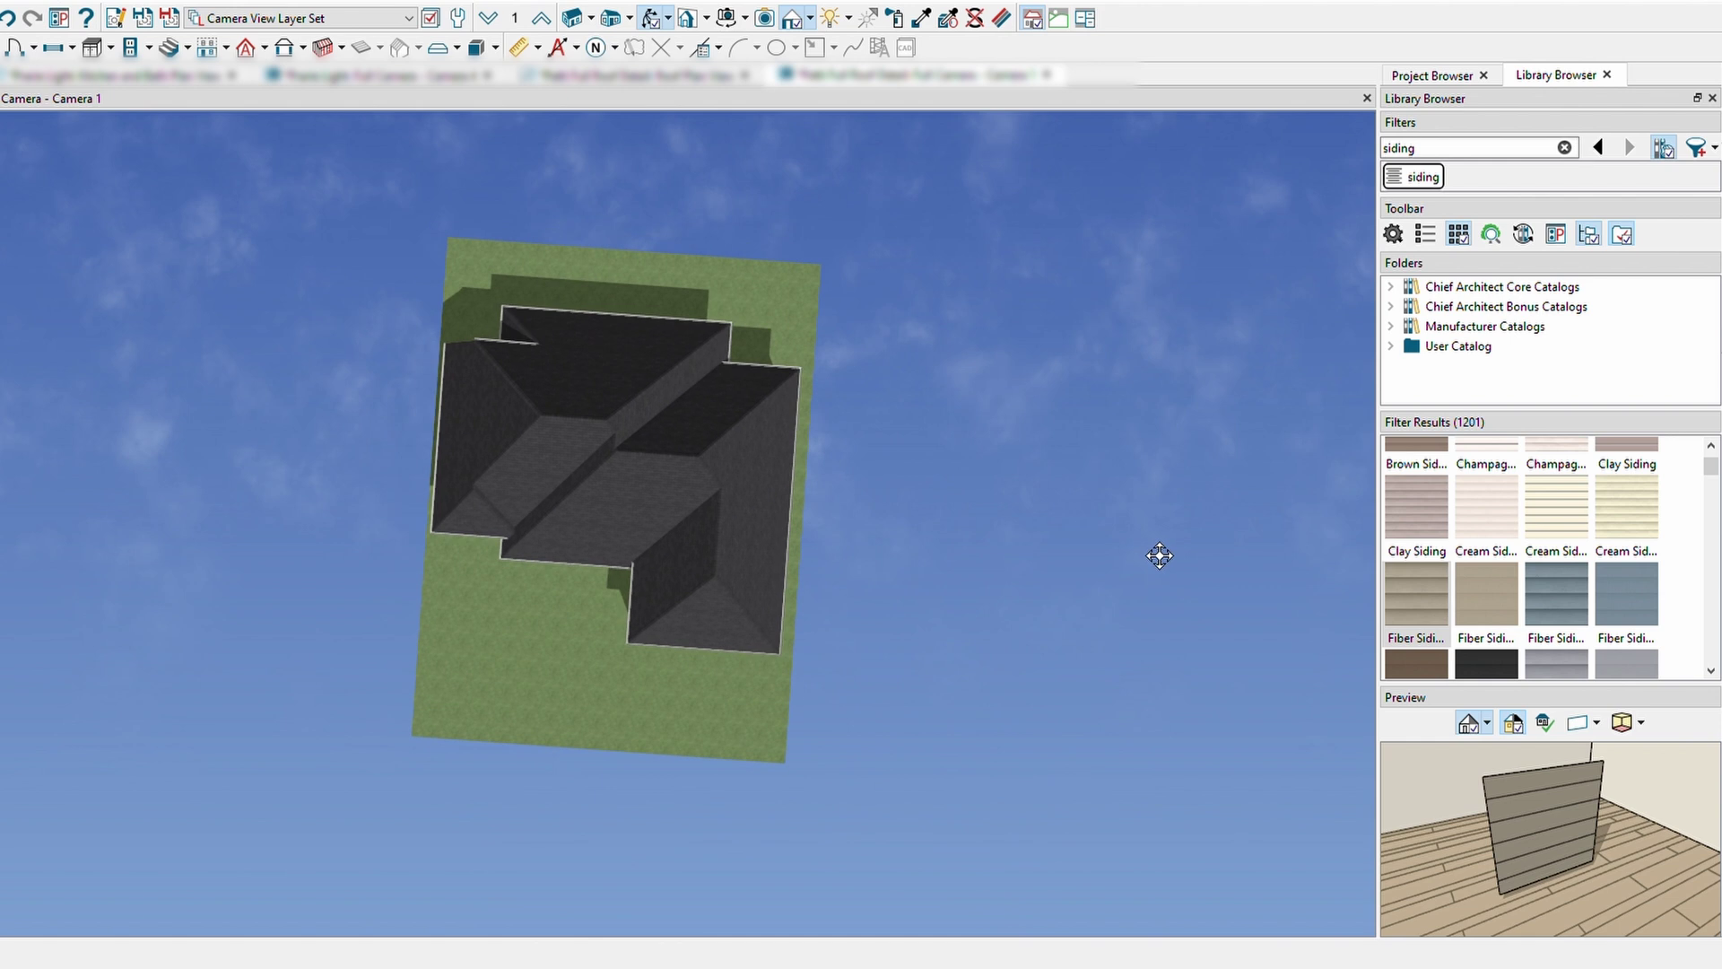
mouse_move(1158, 553)
mouse_down()
mouse_move(842, 484)
mouse_move(977, 676)
mouse_move(1013, 654)
mouse_move(685, 622)
mouse_move(816, 666)
mouse_move(954, 626)
mouse_move(819, 550)
mouse_move(988, 924)
mouse_move(908, 628)
mouse_move(773, 545)
mouse_move(695, 562)
mouse_move(727, 565)
mouse_up()
scroll(816, 664, up, 2)
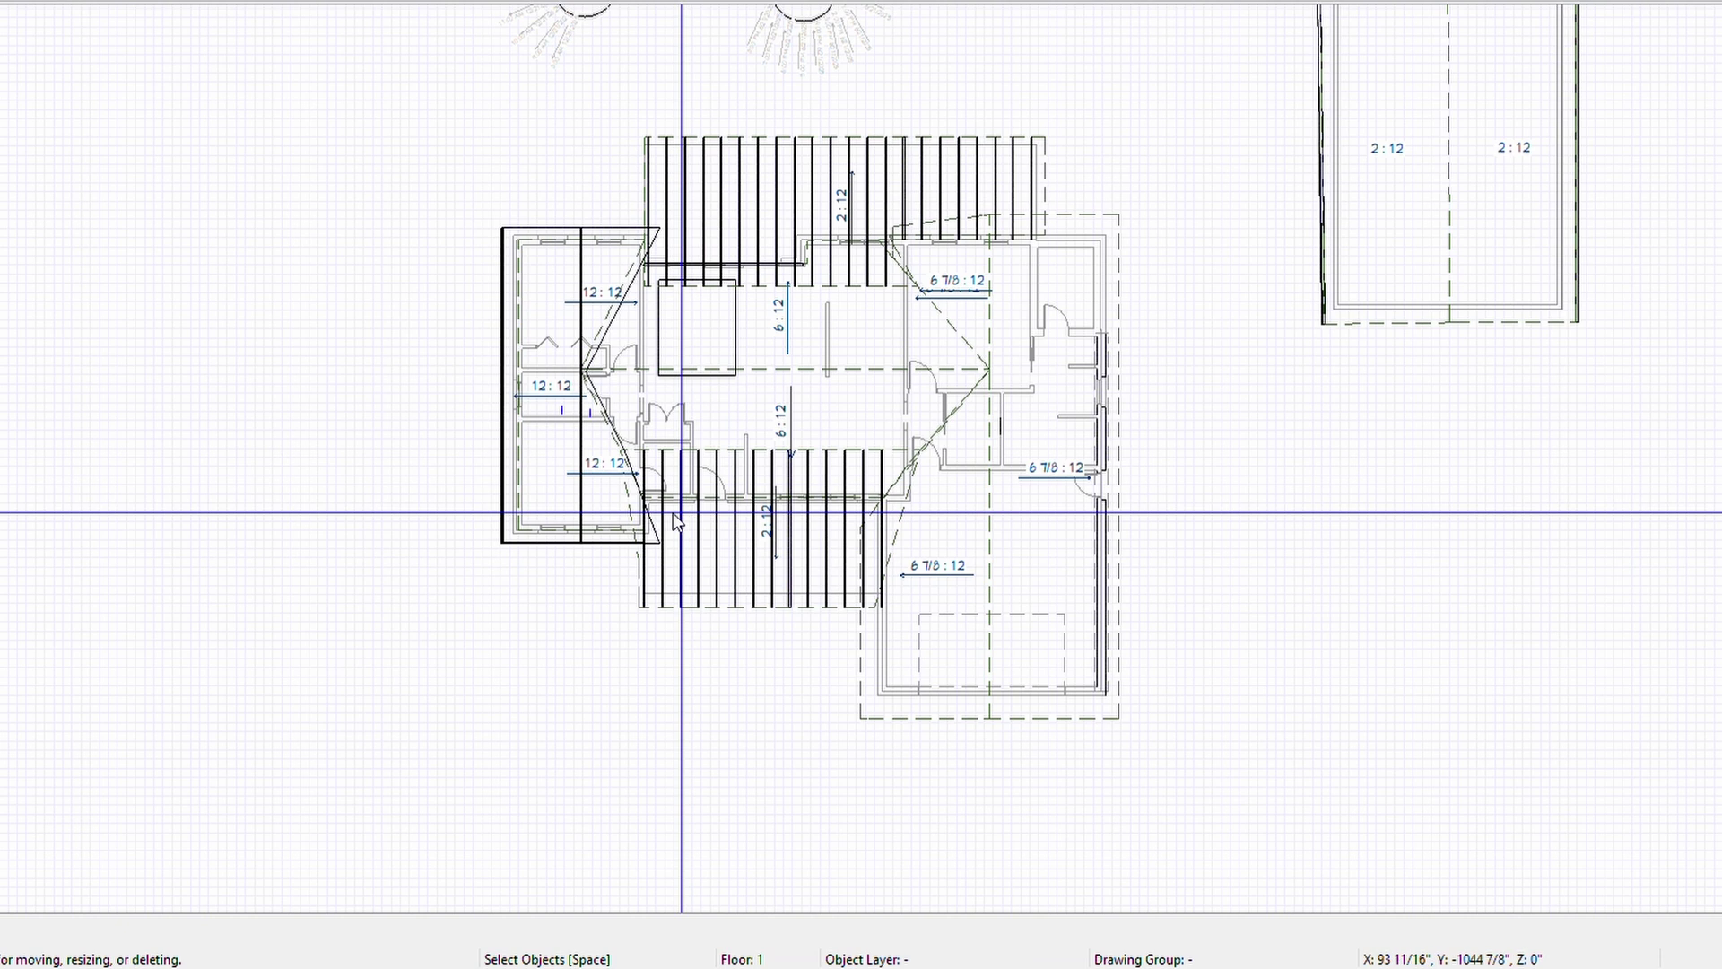
drag(676, 505, 795, 684)
scroll(807, 184, up, 3)
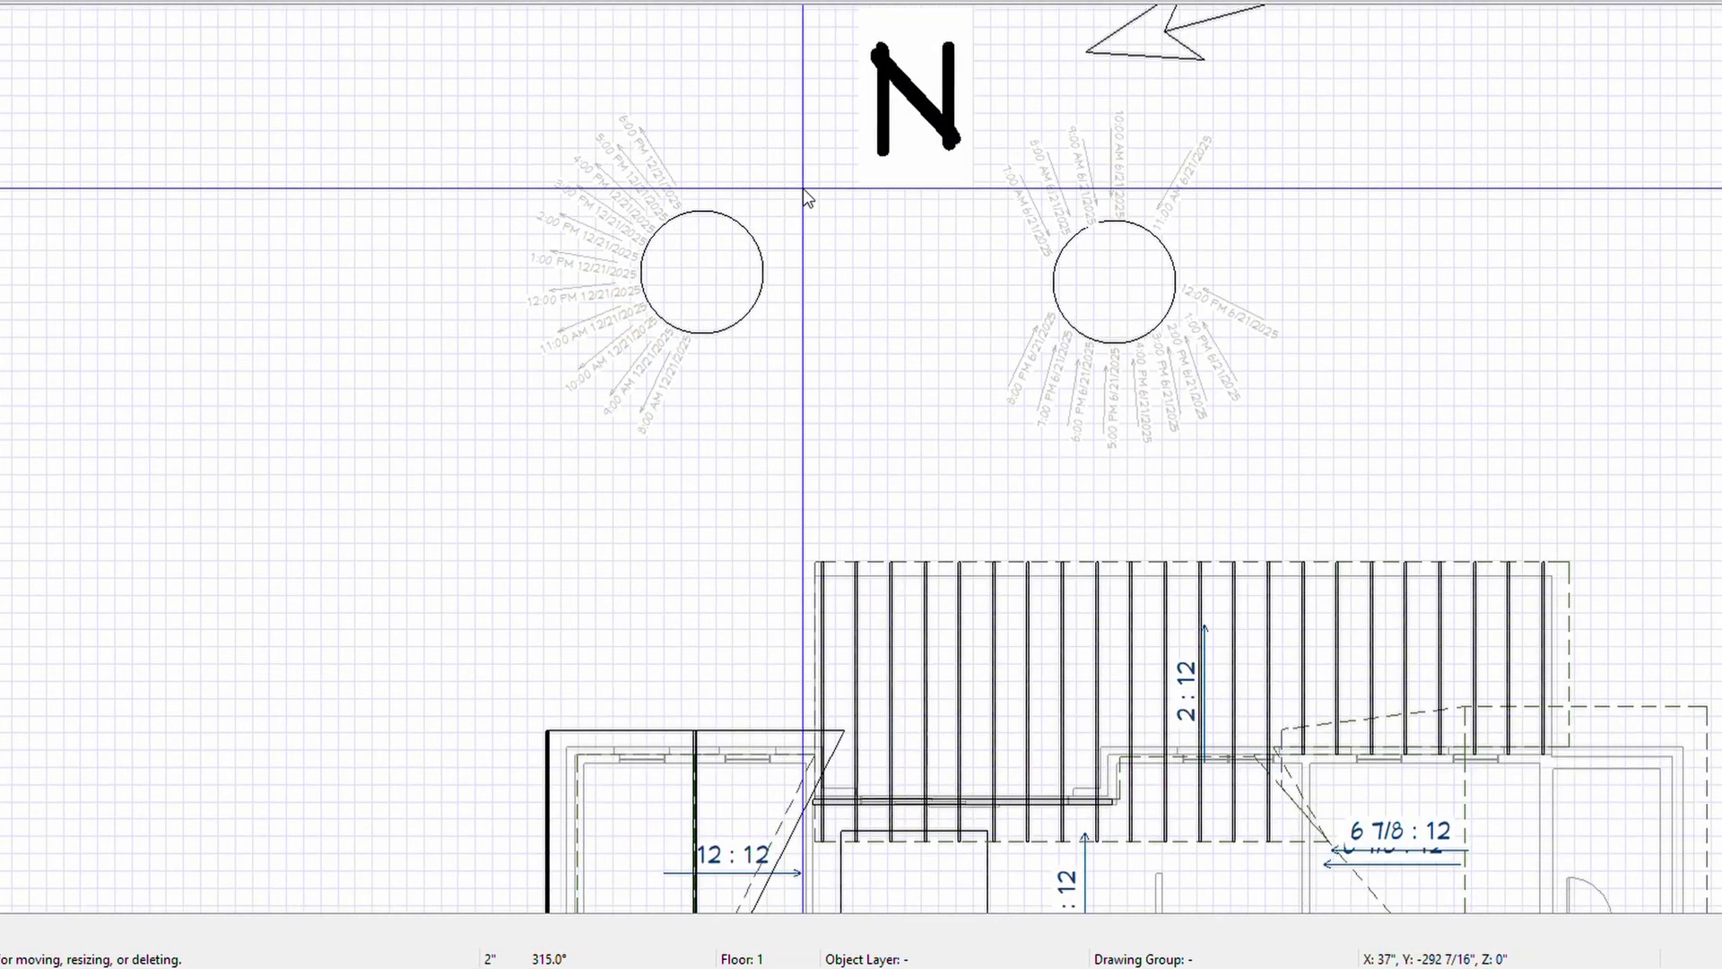
scroll(1281, 274, up, 2)
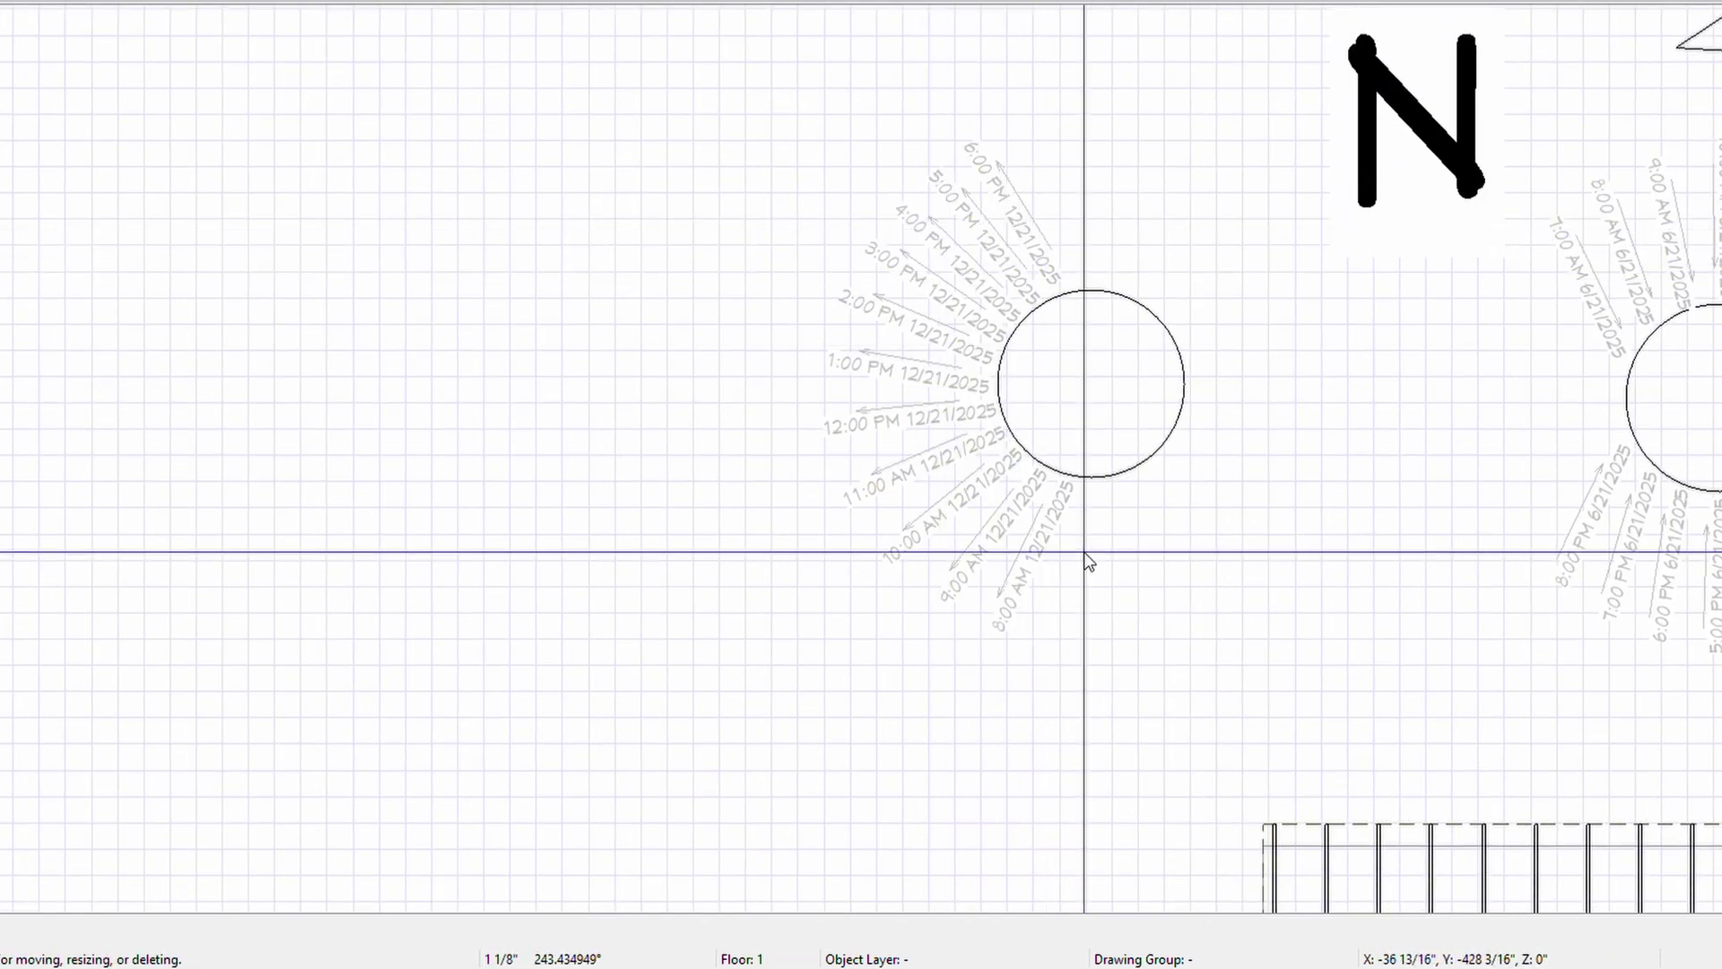
middle_drag(1153, 293, 641, 346)
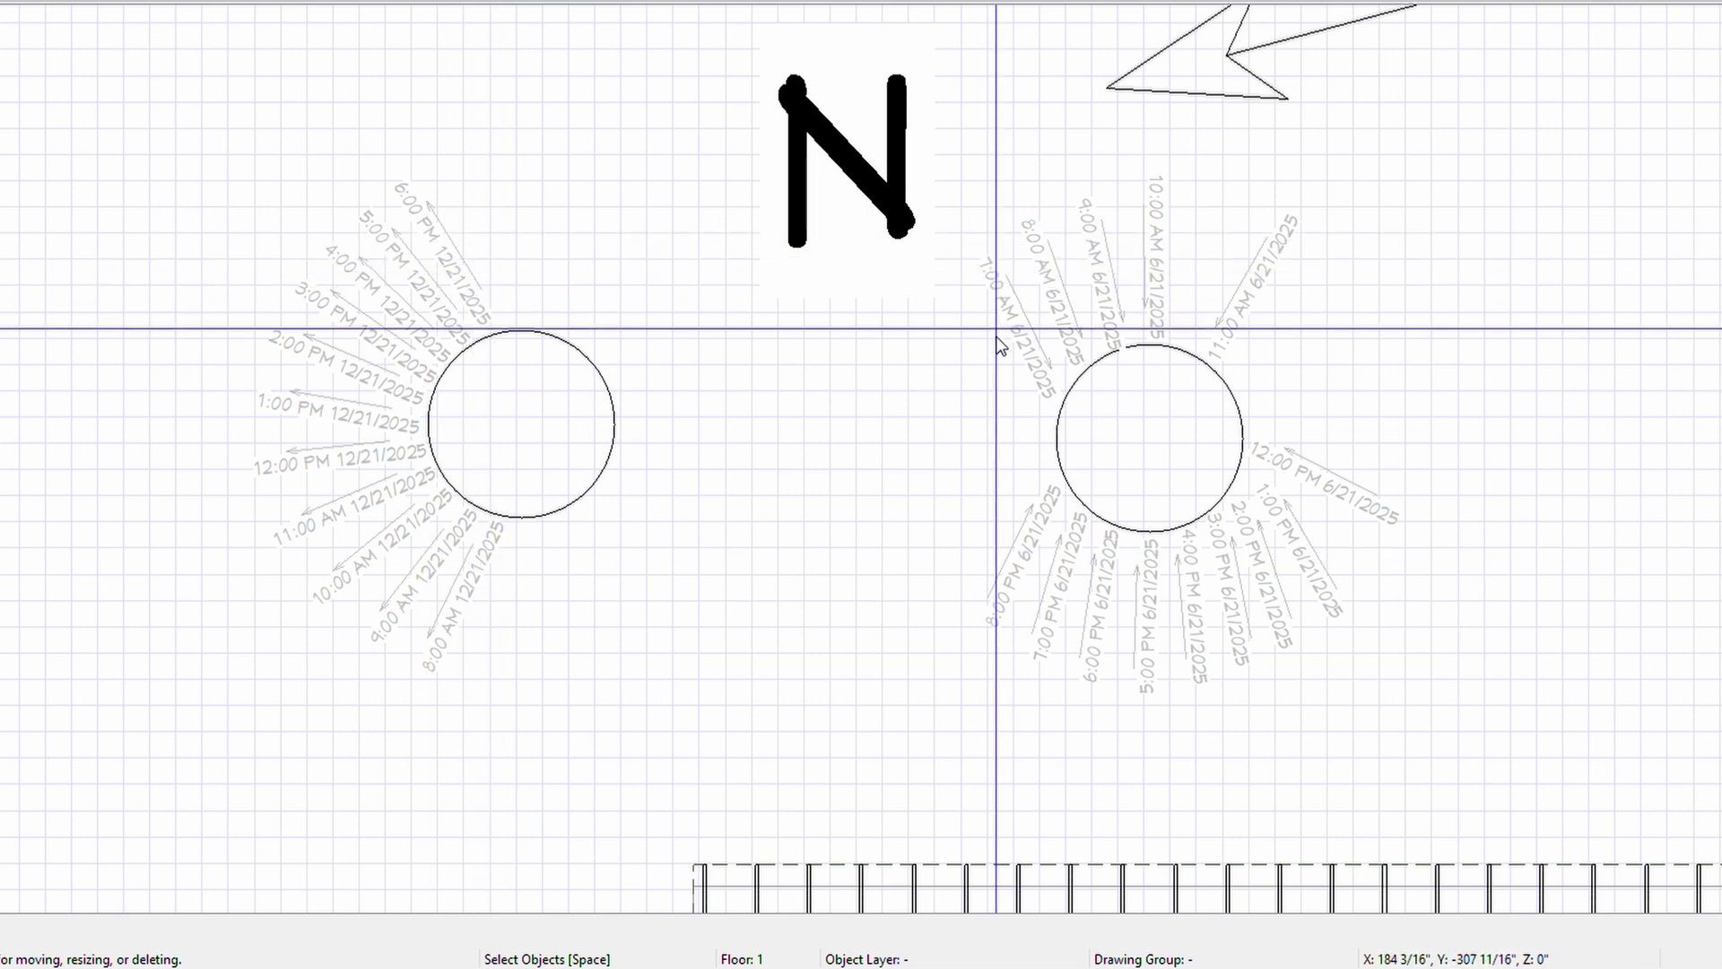
mouse_move(1113, 386)
middle_down()
mouse_move(880, 601)
mouse_move(784, 336)
middle_up()
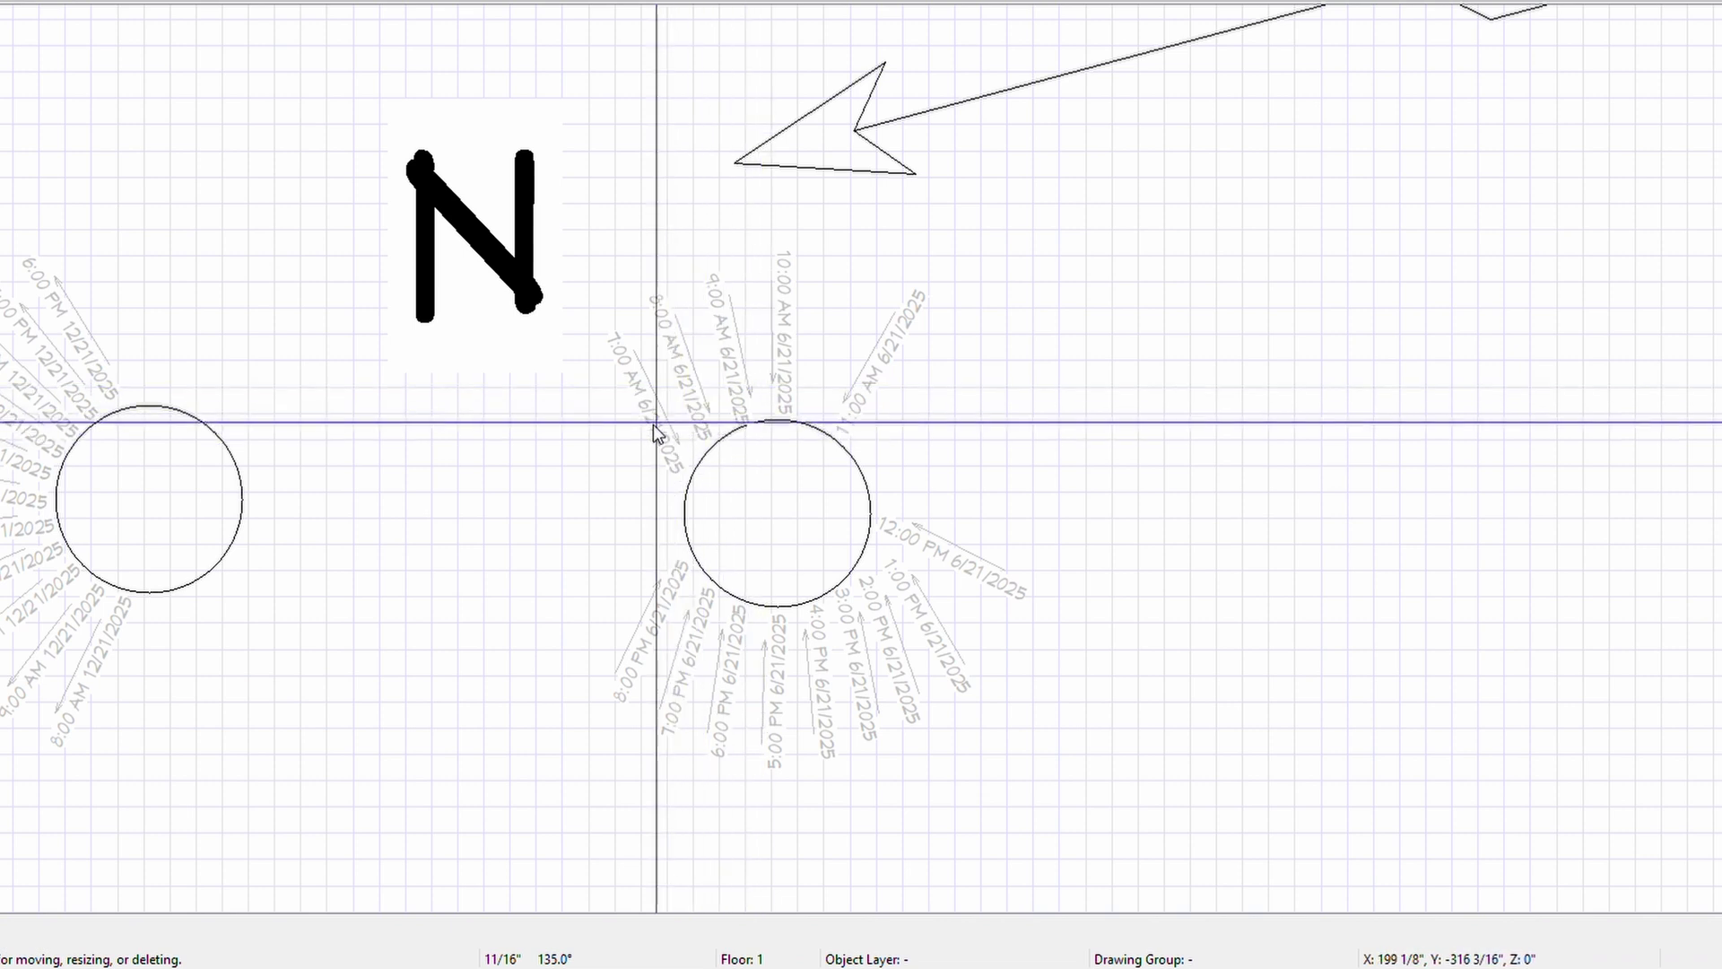
middle_drag(700, 421, 1011, 304)
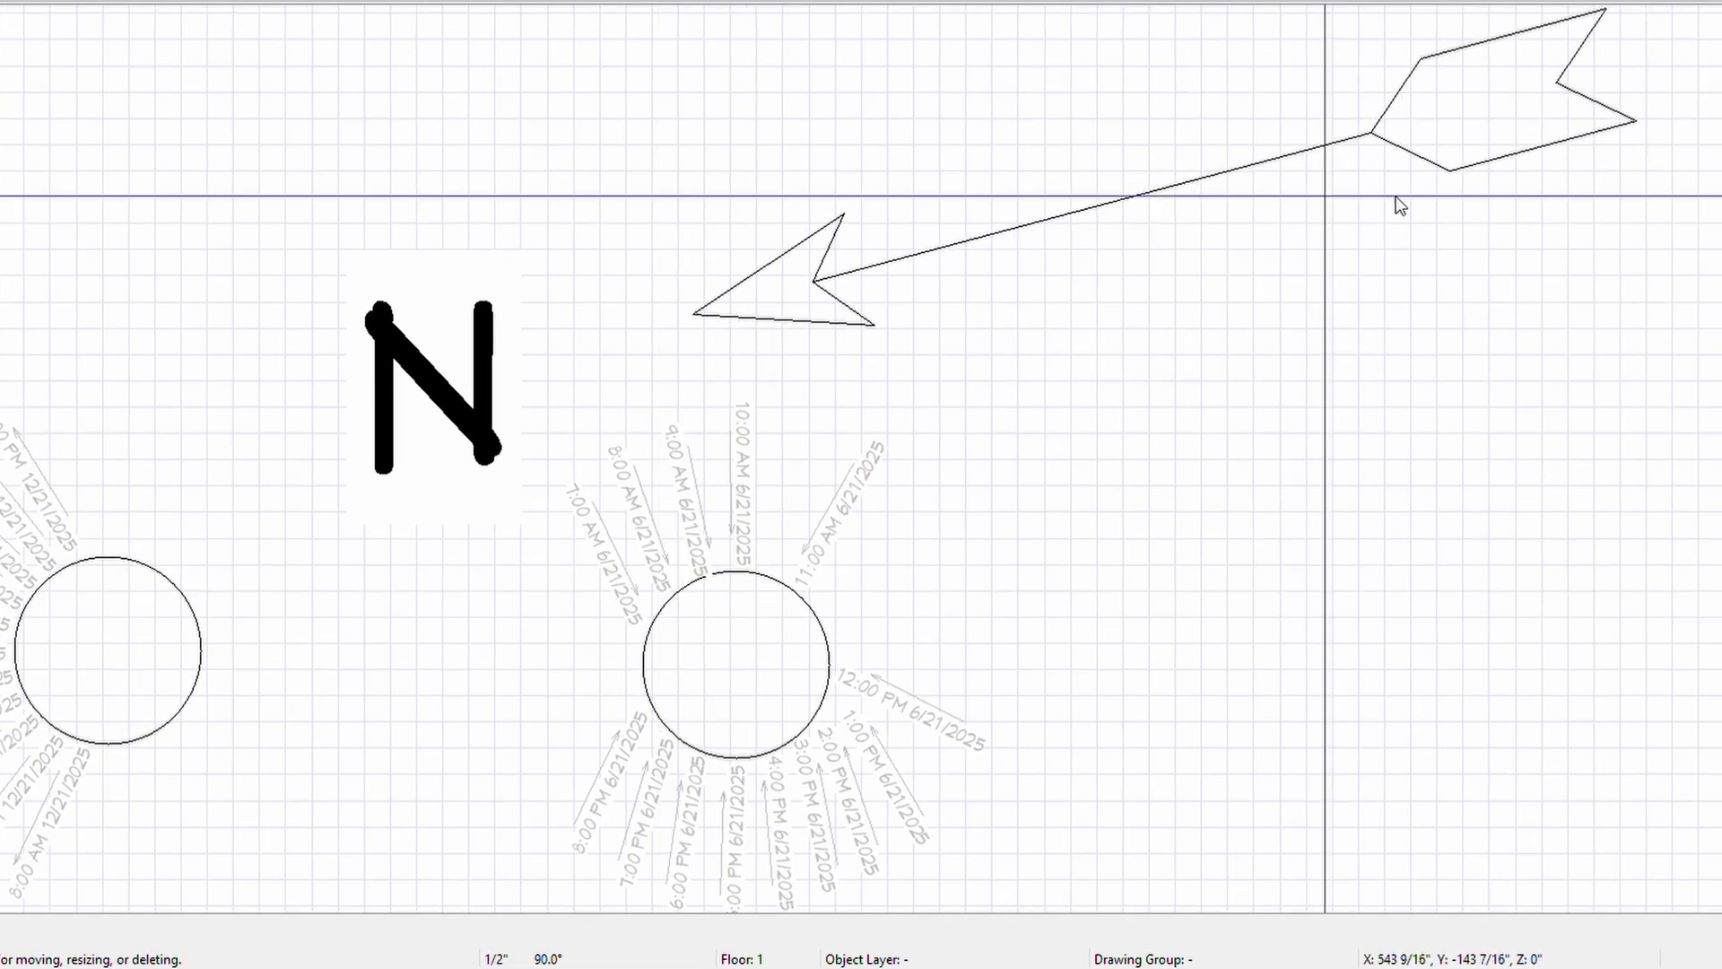
middle_drag(824, 353, 633, 326)
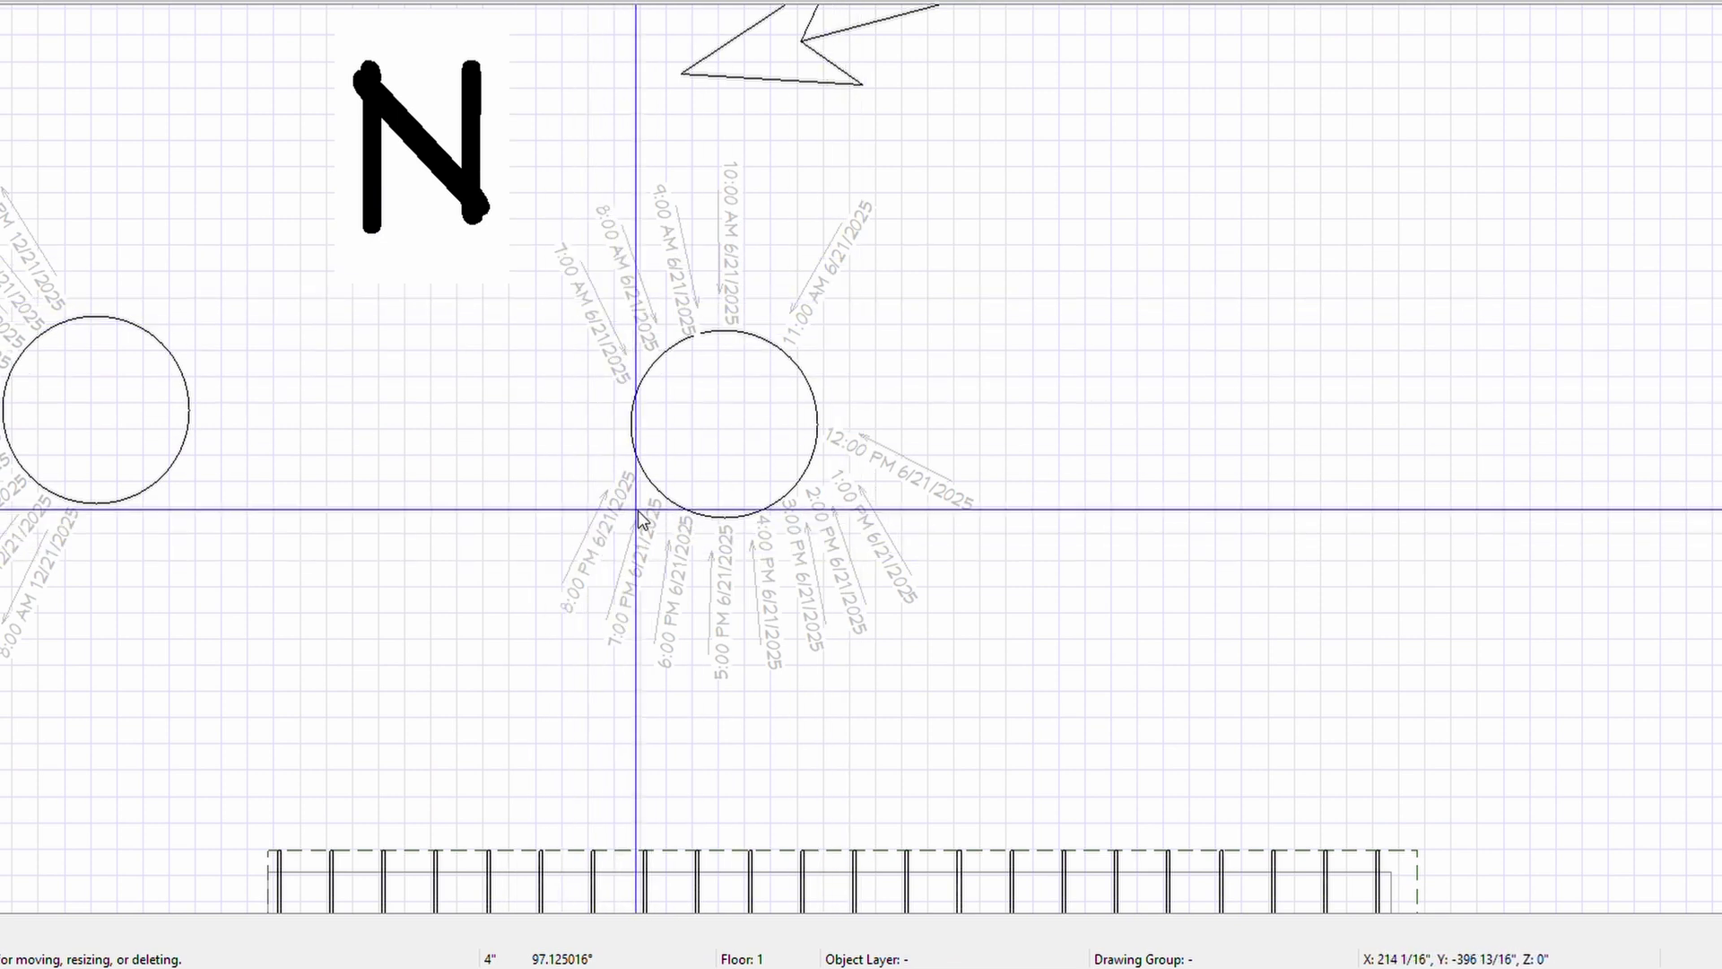
scroll(638, 510, down, 1)
scroll(637, 508, down, 2)
middle_drag(638, 502, 816, 414)
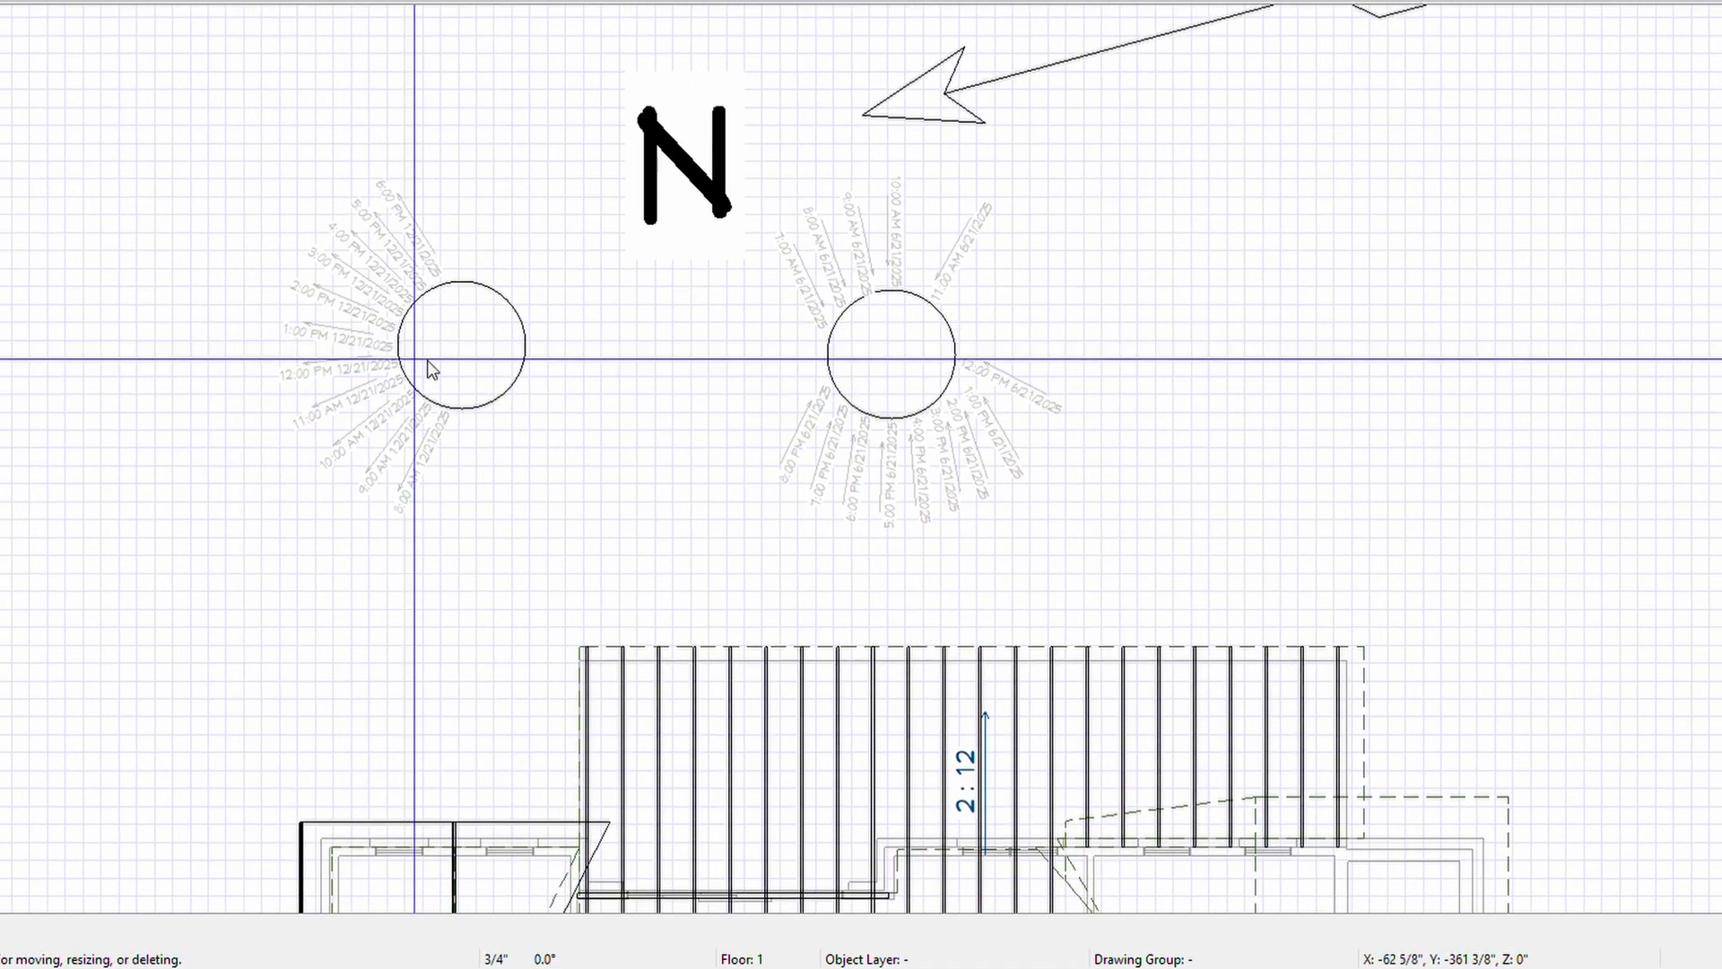
scroll(751, 462, down, 2)
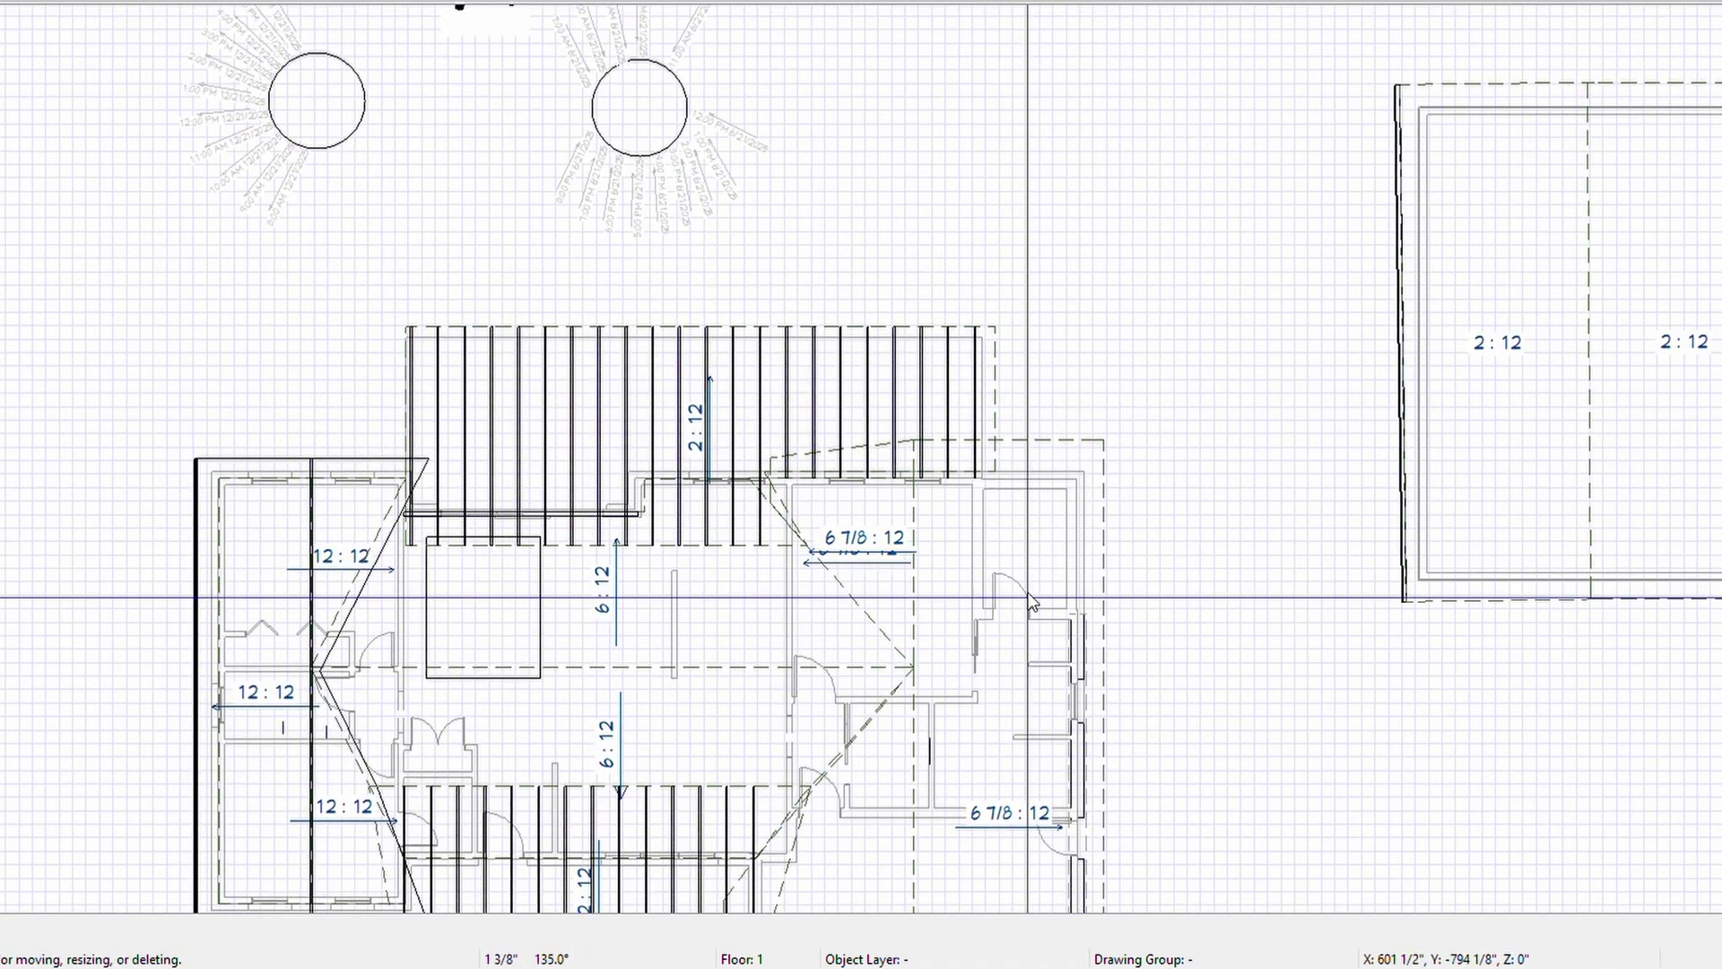
scroll(1019, 618, down, 1)
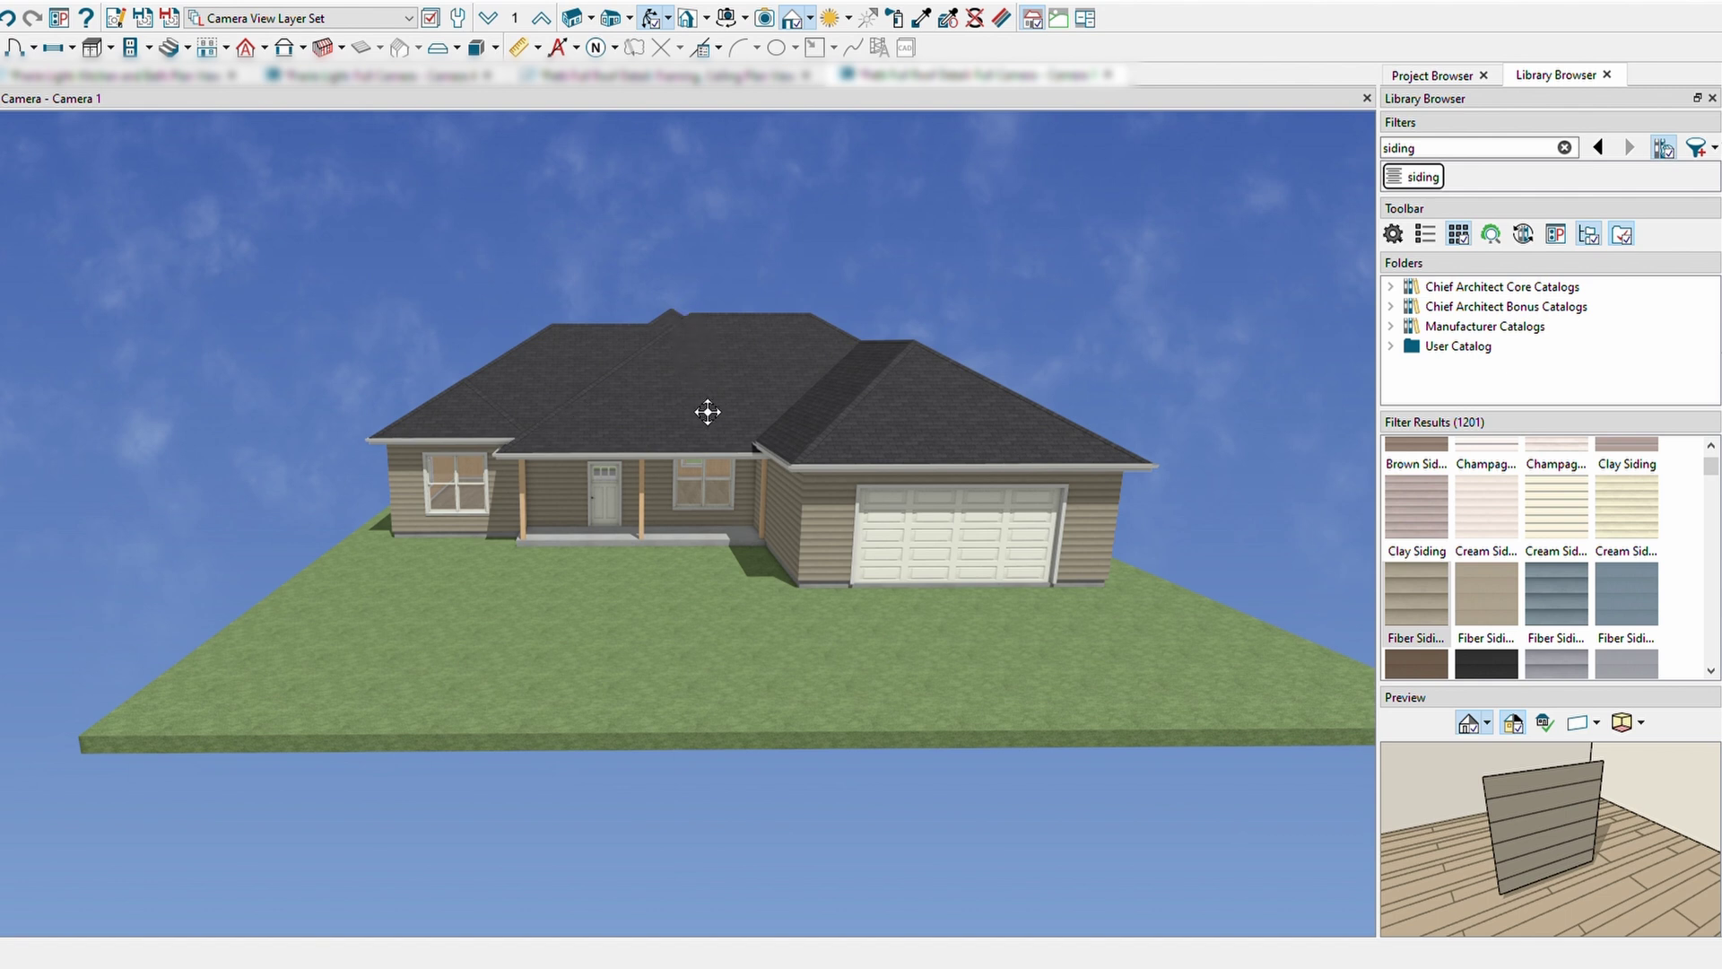
Orbit the camera upward for a higher view of the hip-roof house
mouse_move(707, 411)
mouse_down()
mouse_move(807, 415)
mouse_move(865, 461)
mouse_move(779, 467)
mouse_move(577, 324)
mouse_move(695, 343)
mouse_up()
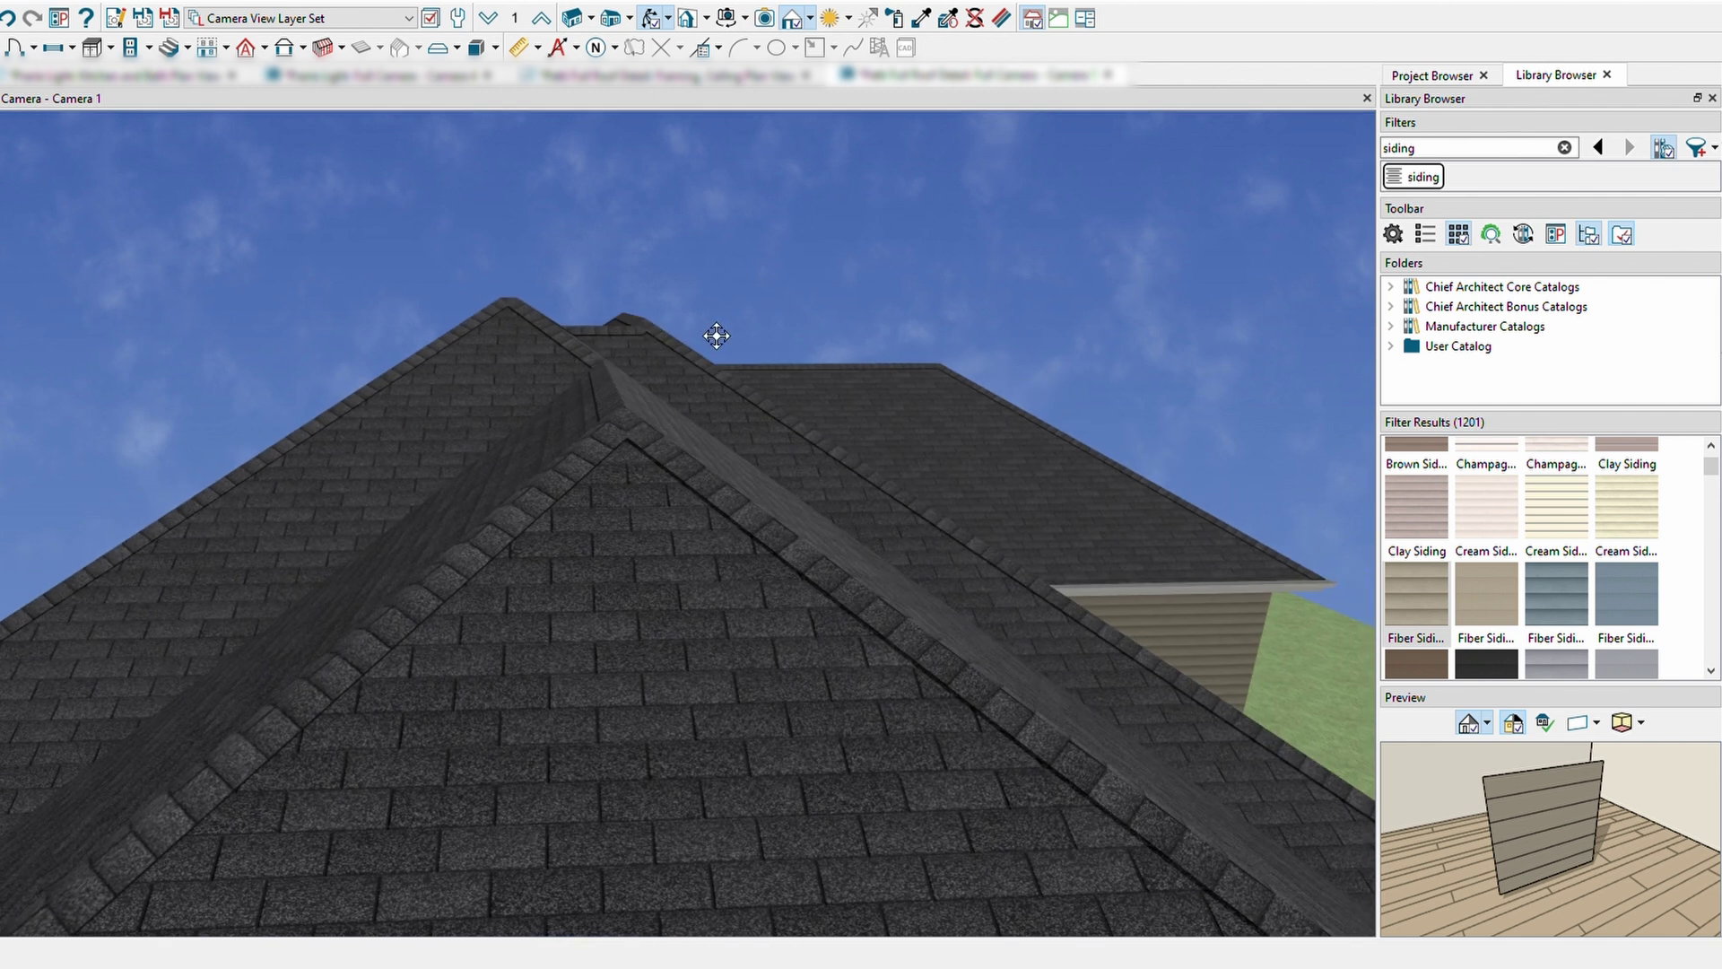
Pull the camera back to an overview of the whole house
drag(574, 340, 628, 328)
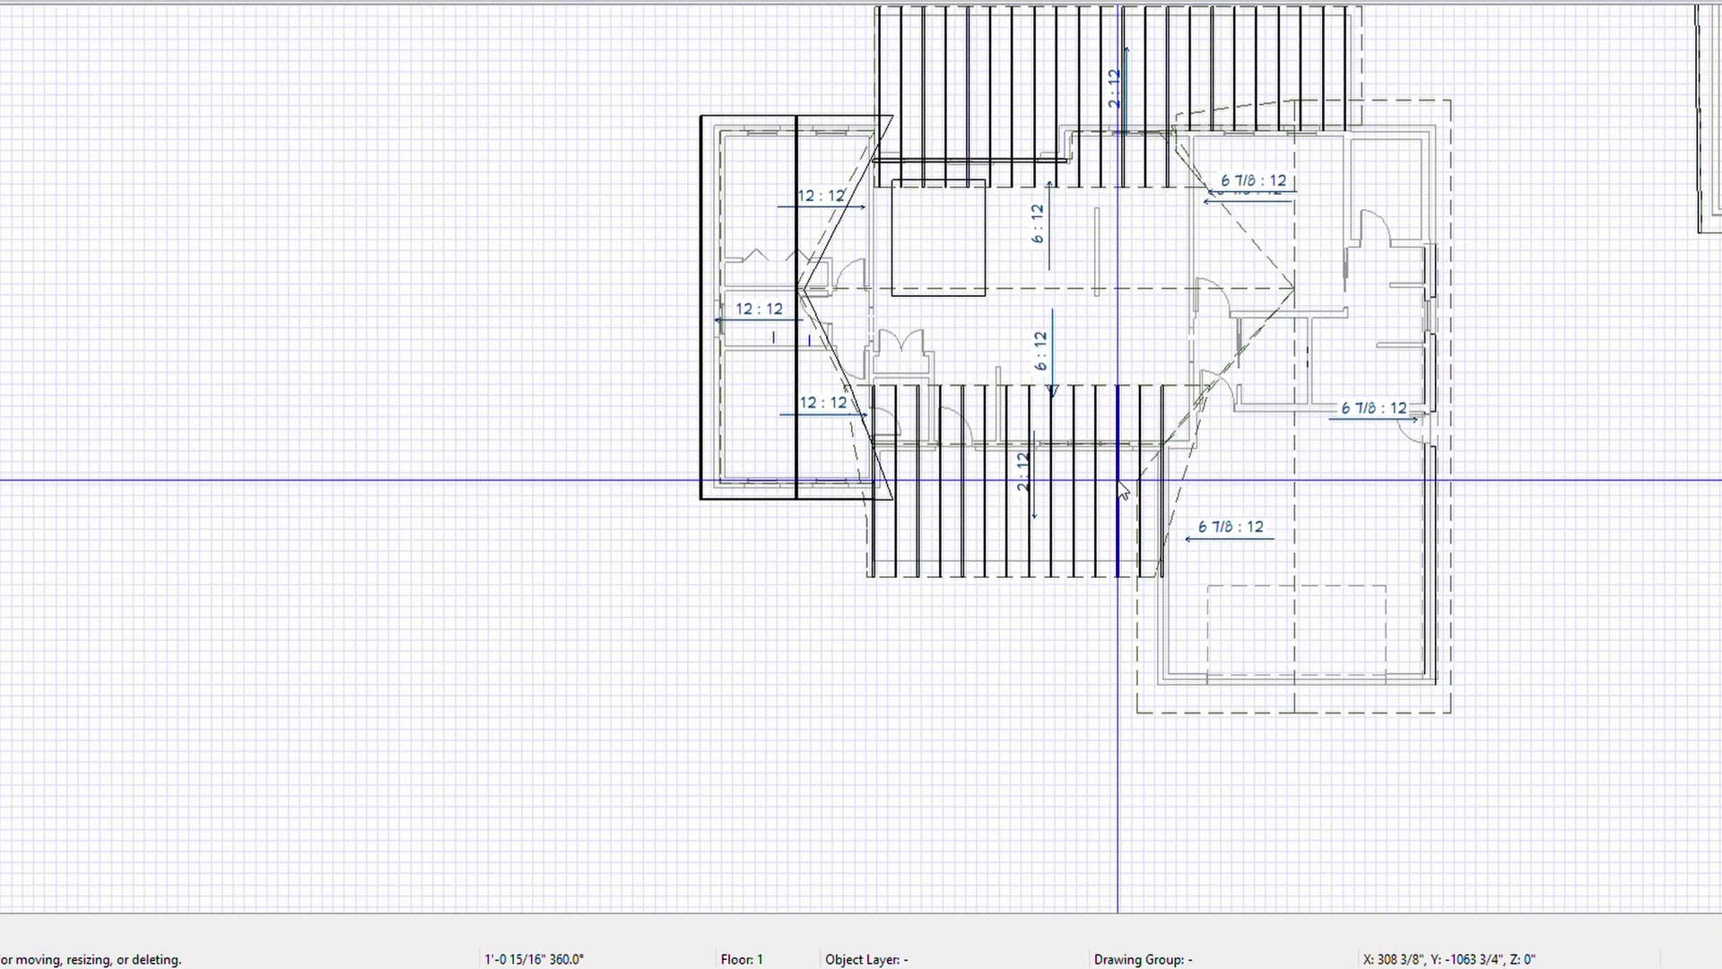
Shift the plan view, orbit toward the house front, and generate a ray-traced 3D view
middle_drag(1124, 491, 1186, 558)
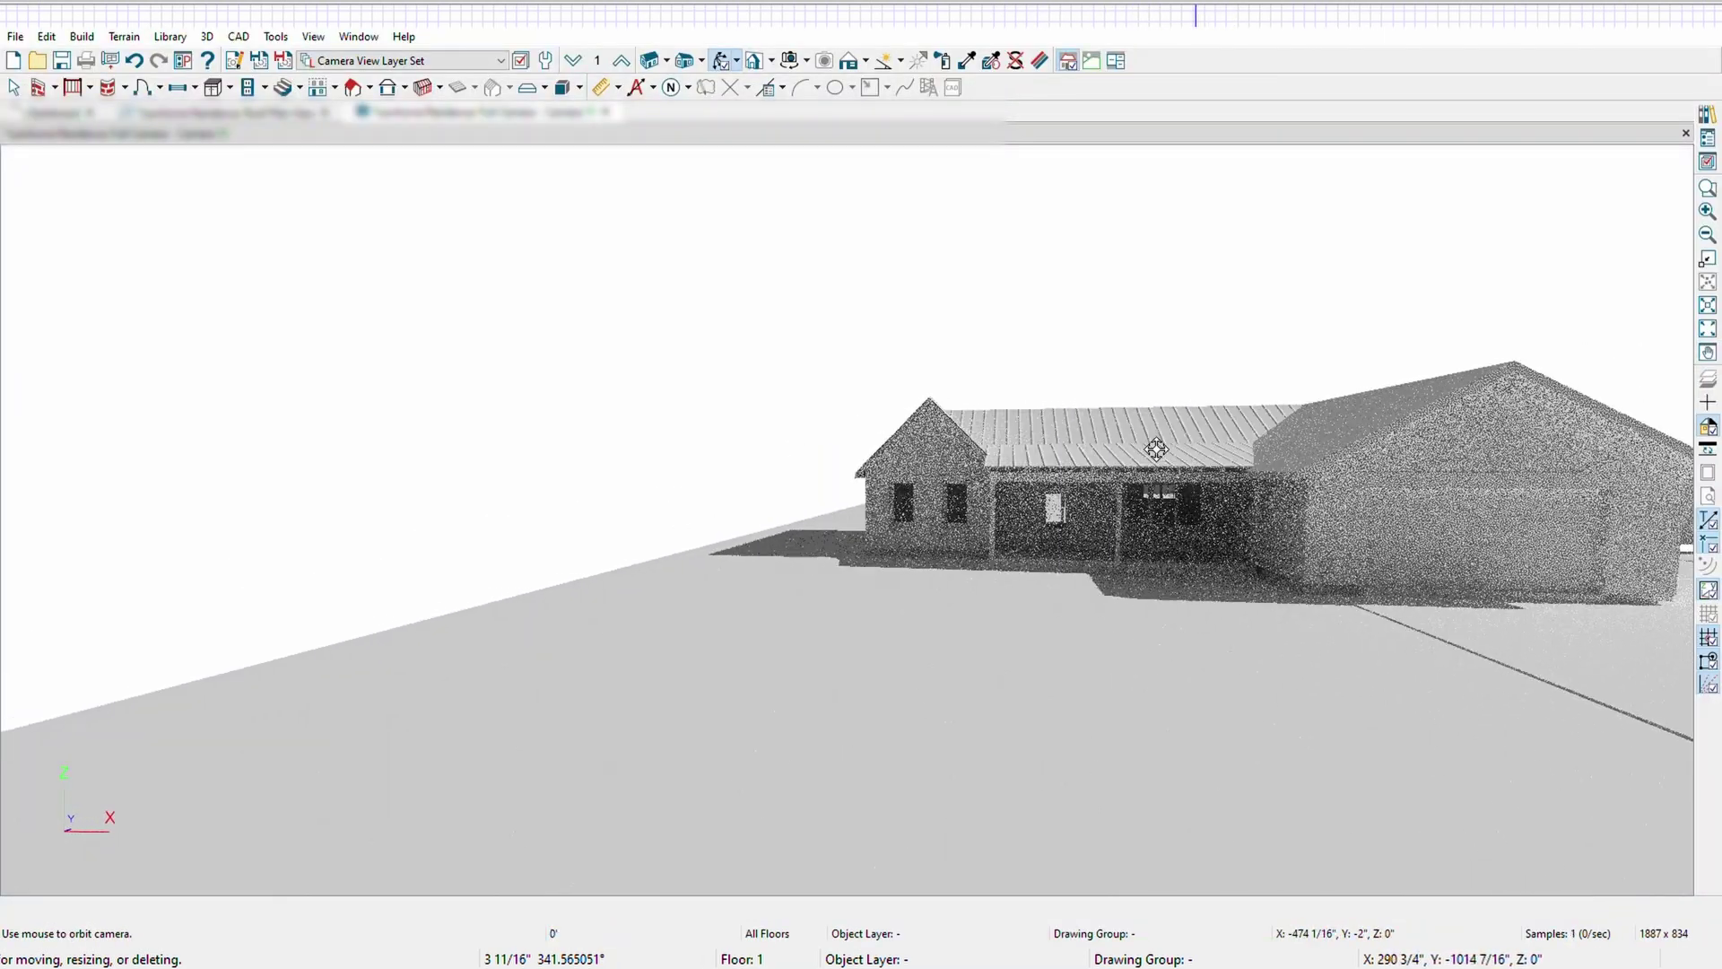
drag(1156, 449, 1055, 459)
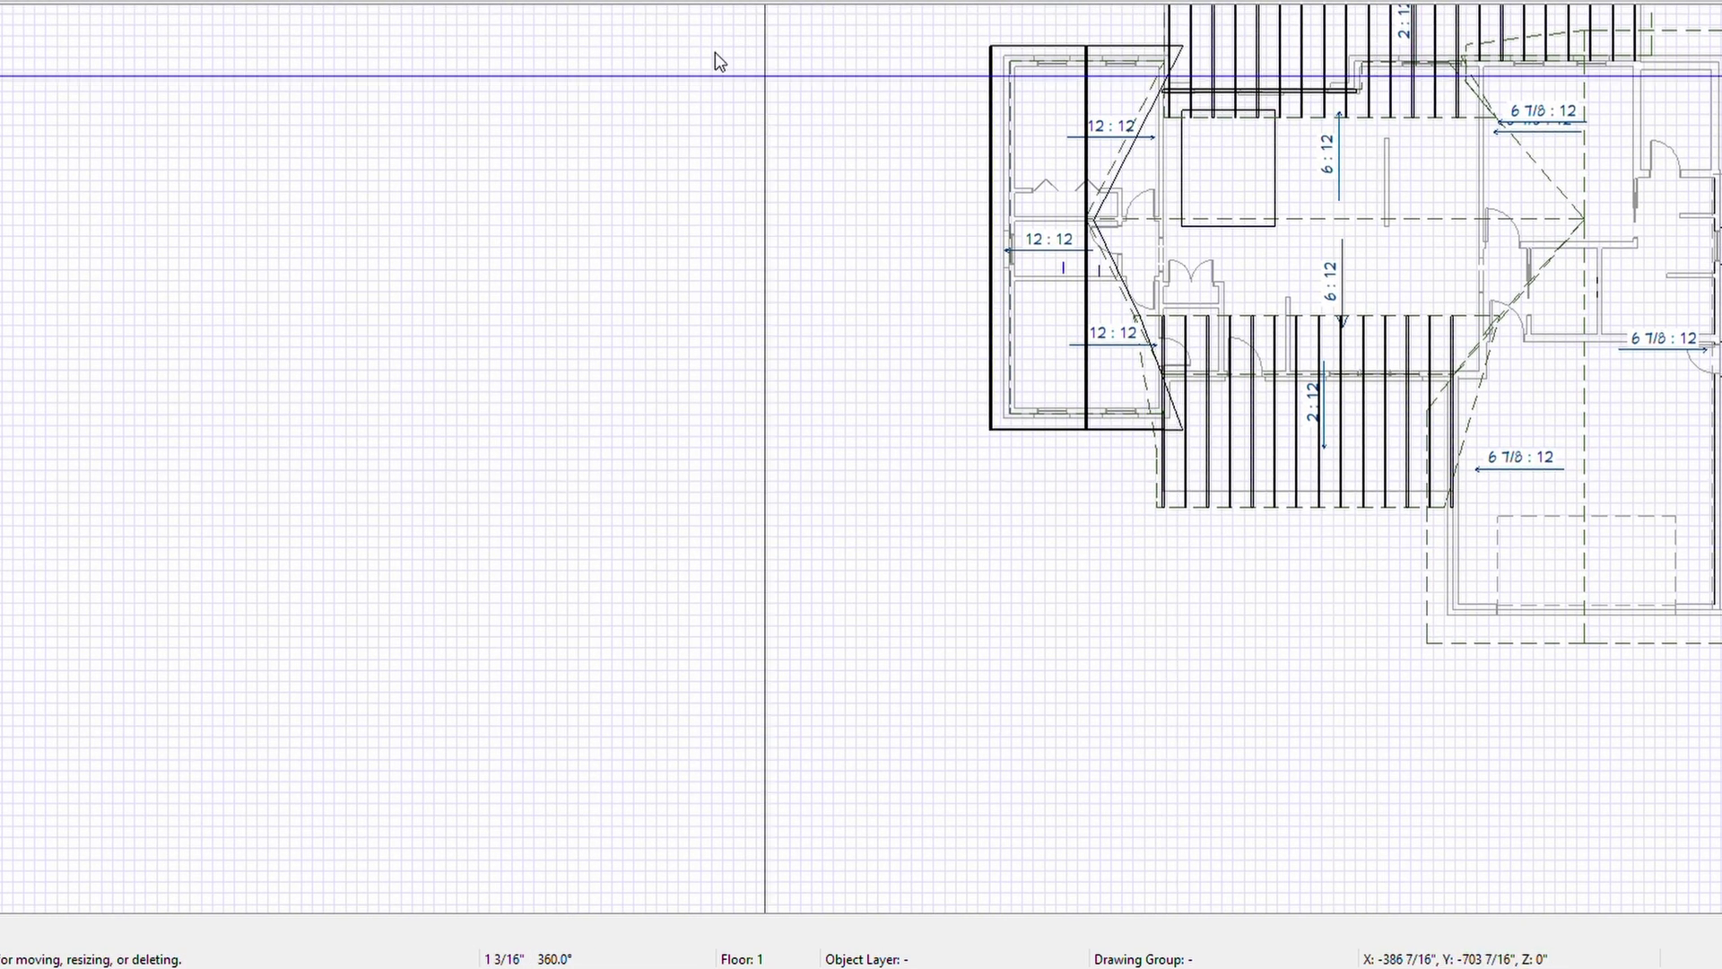
click(662, 327)
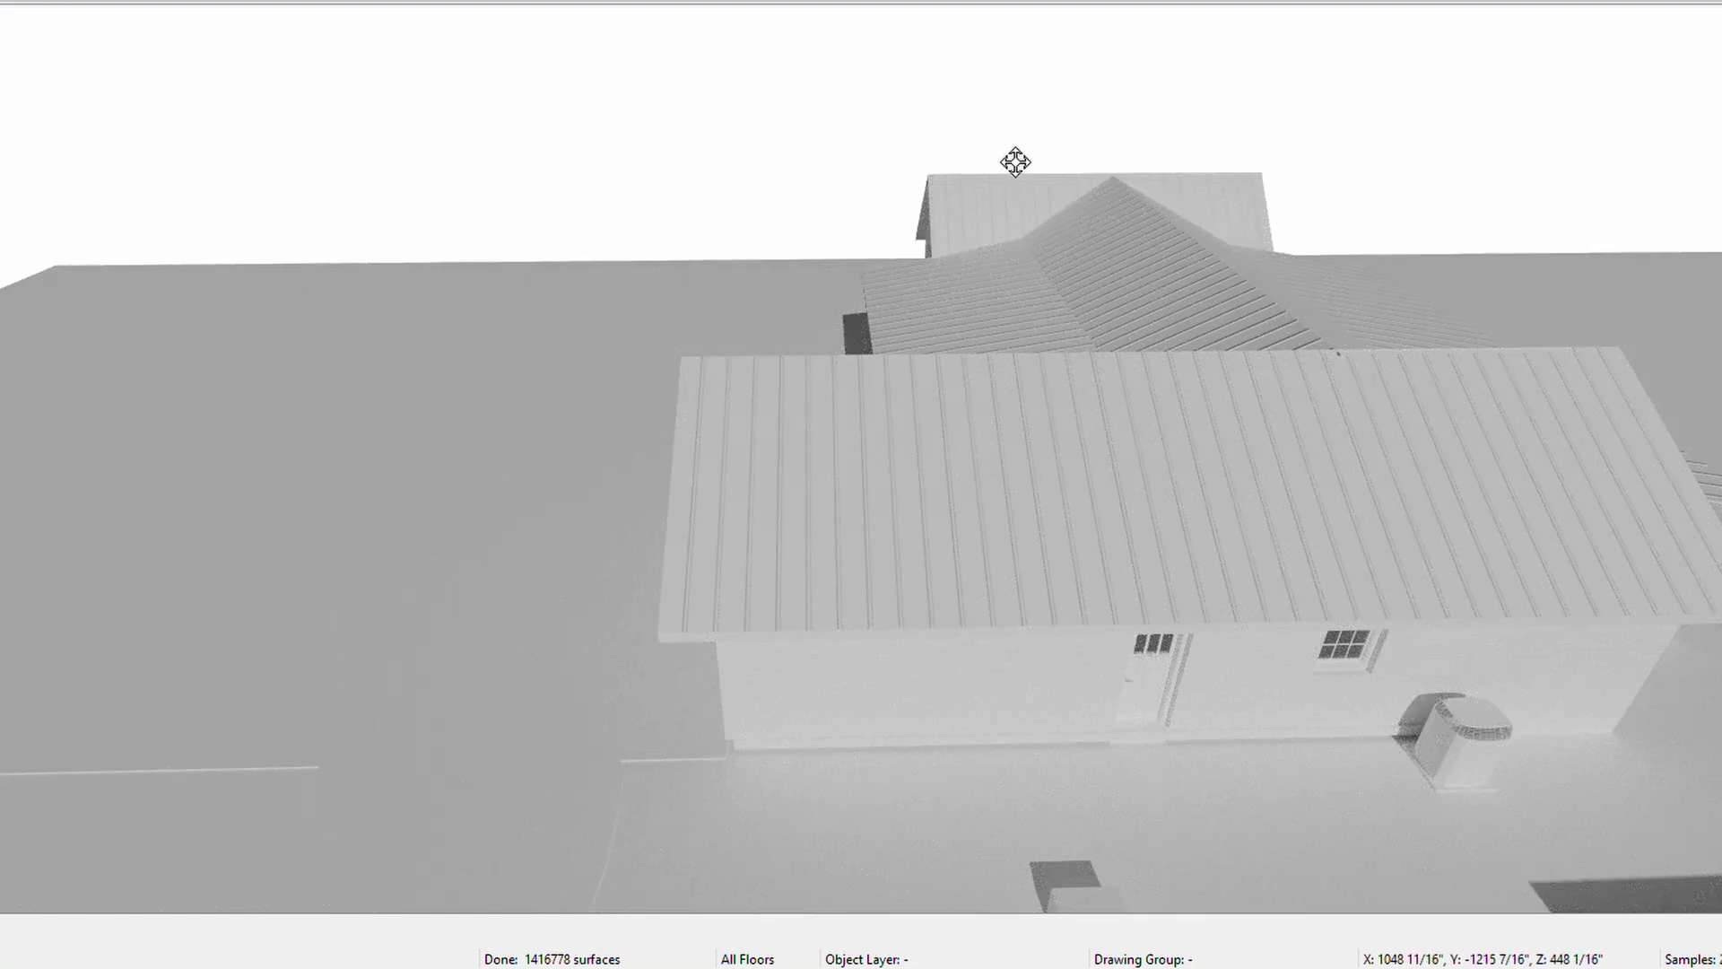
Orbit the rendered house past its front, garage, gable ends and long roof, ending at the side elevation
mouse_move(885, 165)
mouse_down()
mouse_move(889, 309)
mouse_move(993, 231)
mouse_up()
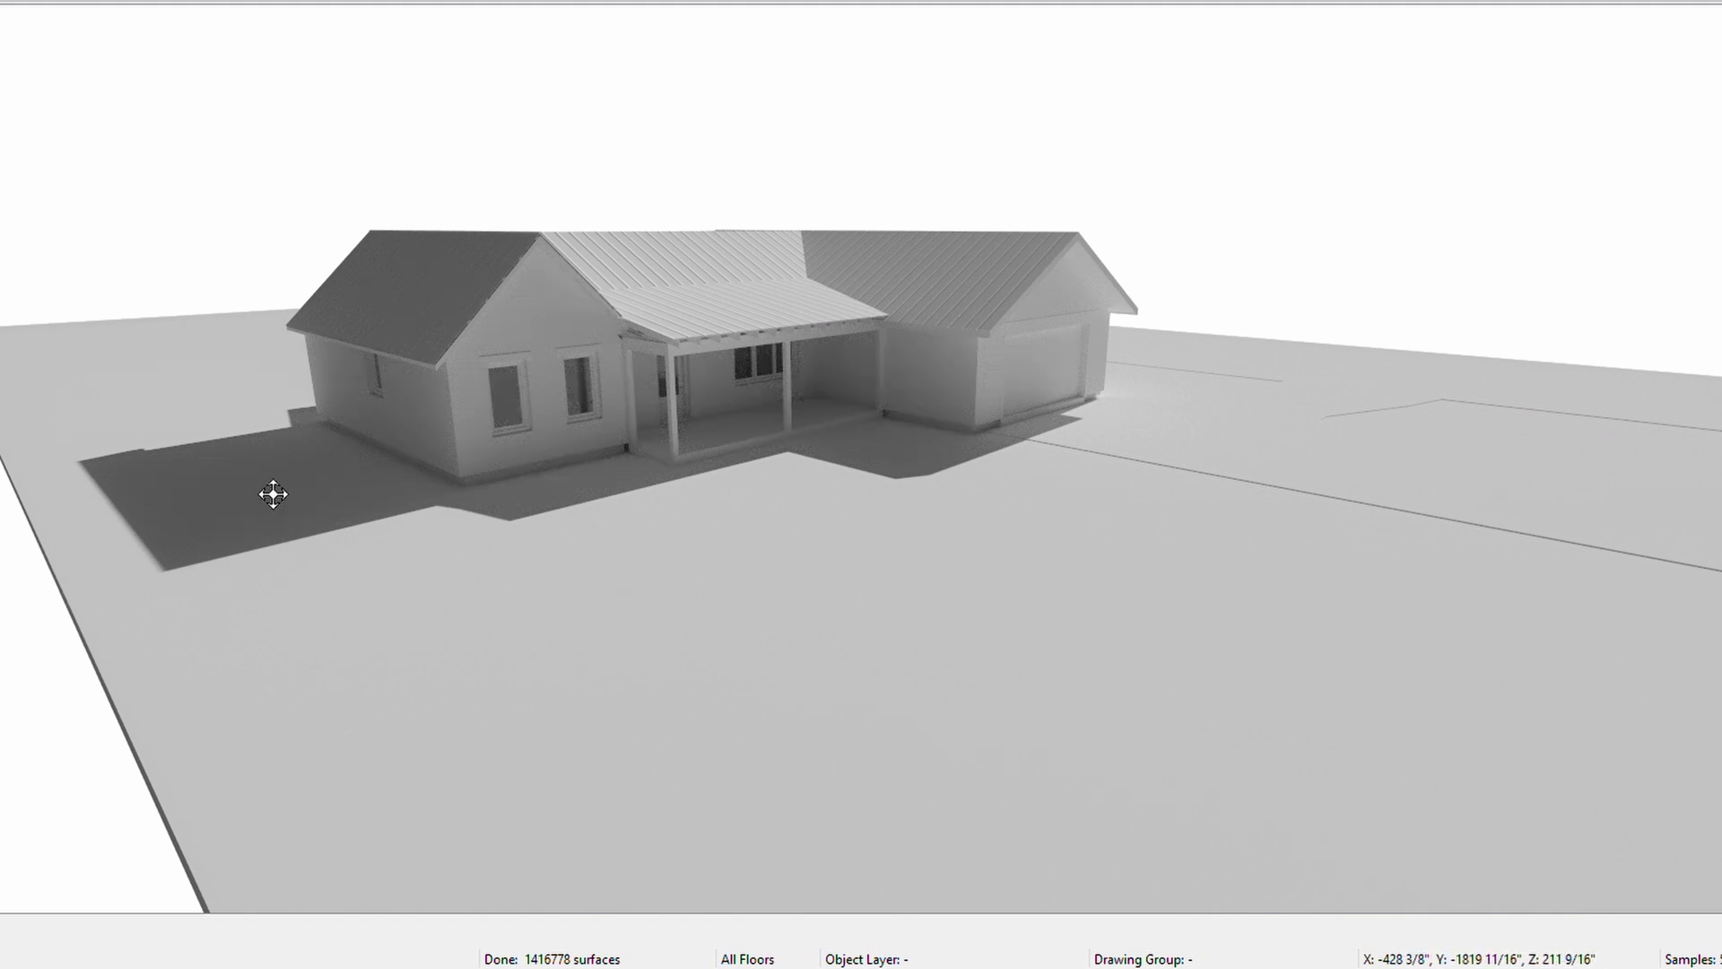
drag(644, 442, 619, 588)
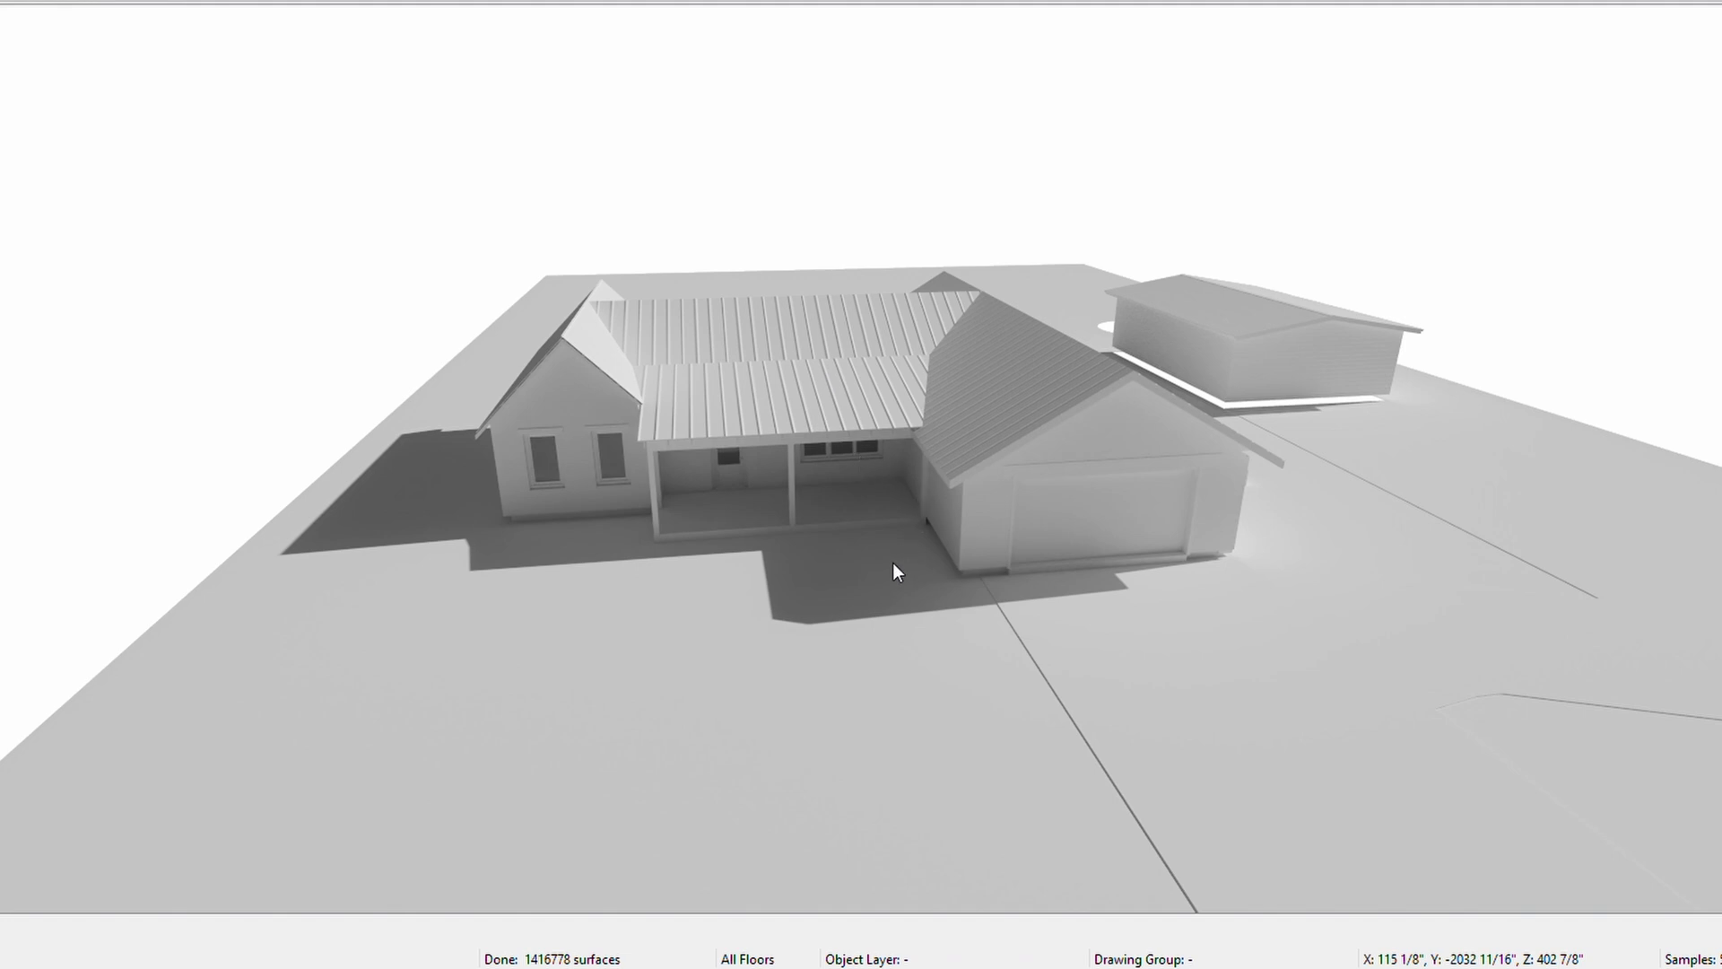
mouse_move(893, 563)
mouse_down()
mouse_move(712, 531)
mouse_move(678, 493)
mouse_move(897, 555)
mouse_up()
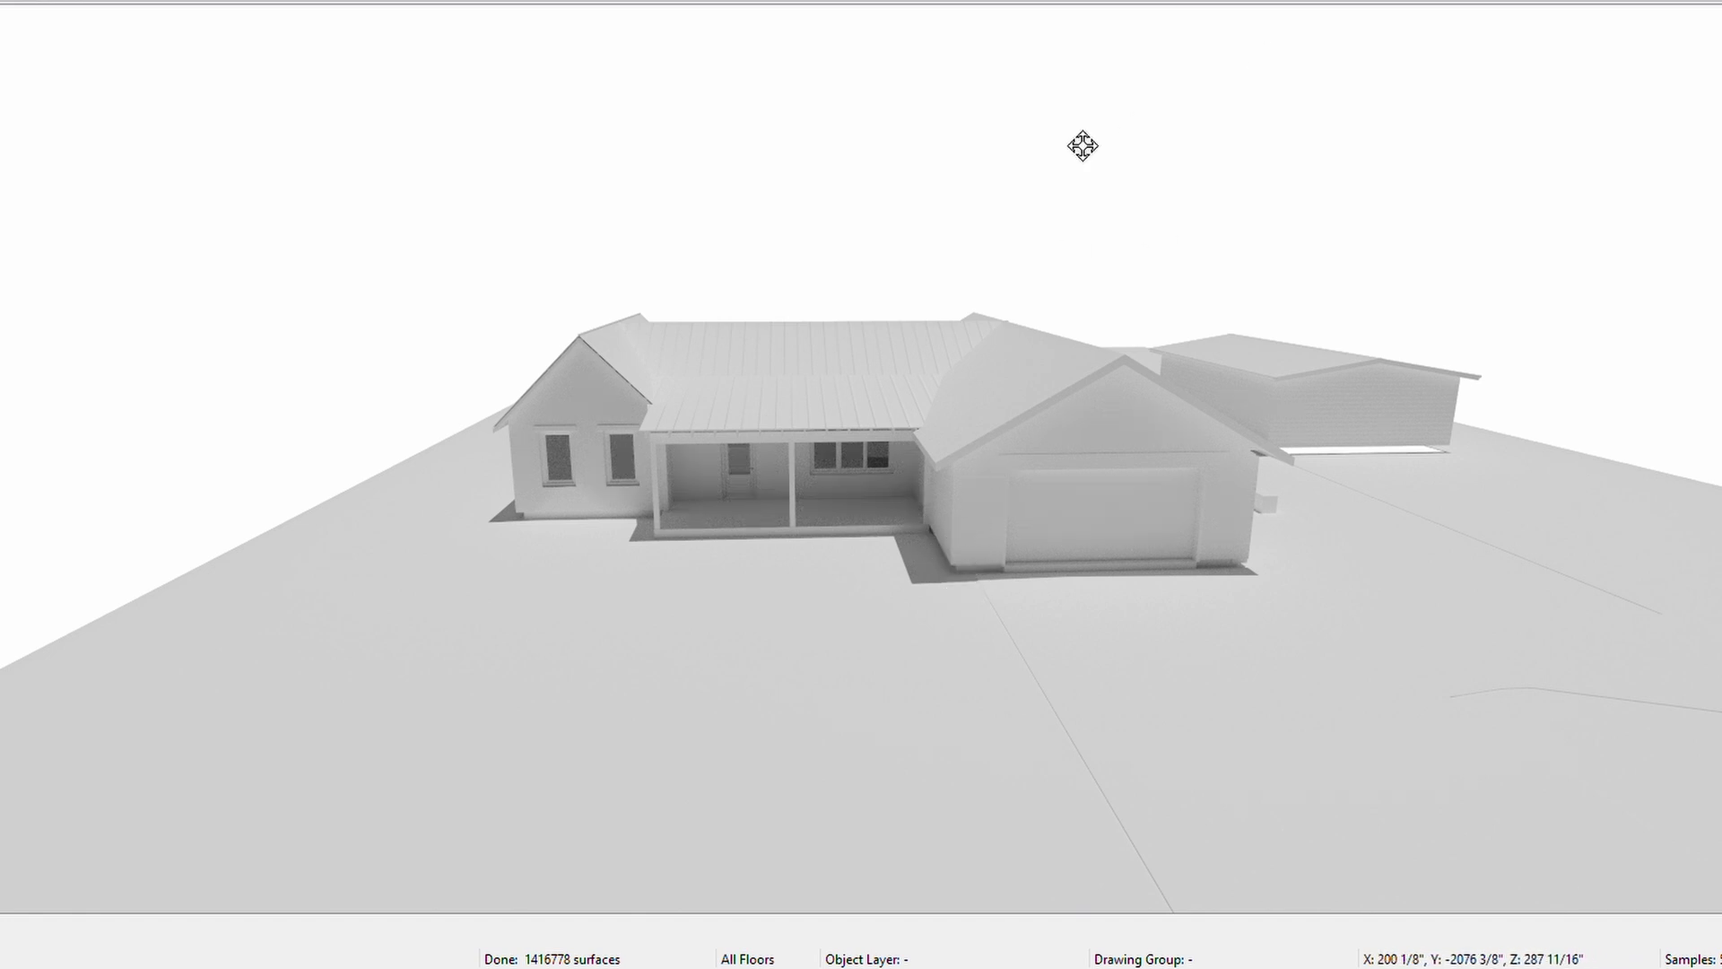
mouse_move(1083, 248)
mouse_down()
mouse_move(938, 261)
mouse_move(796, 242)
mouse_up()
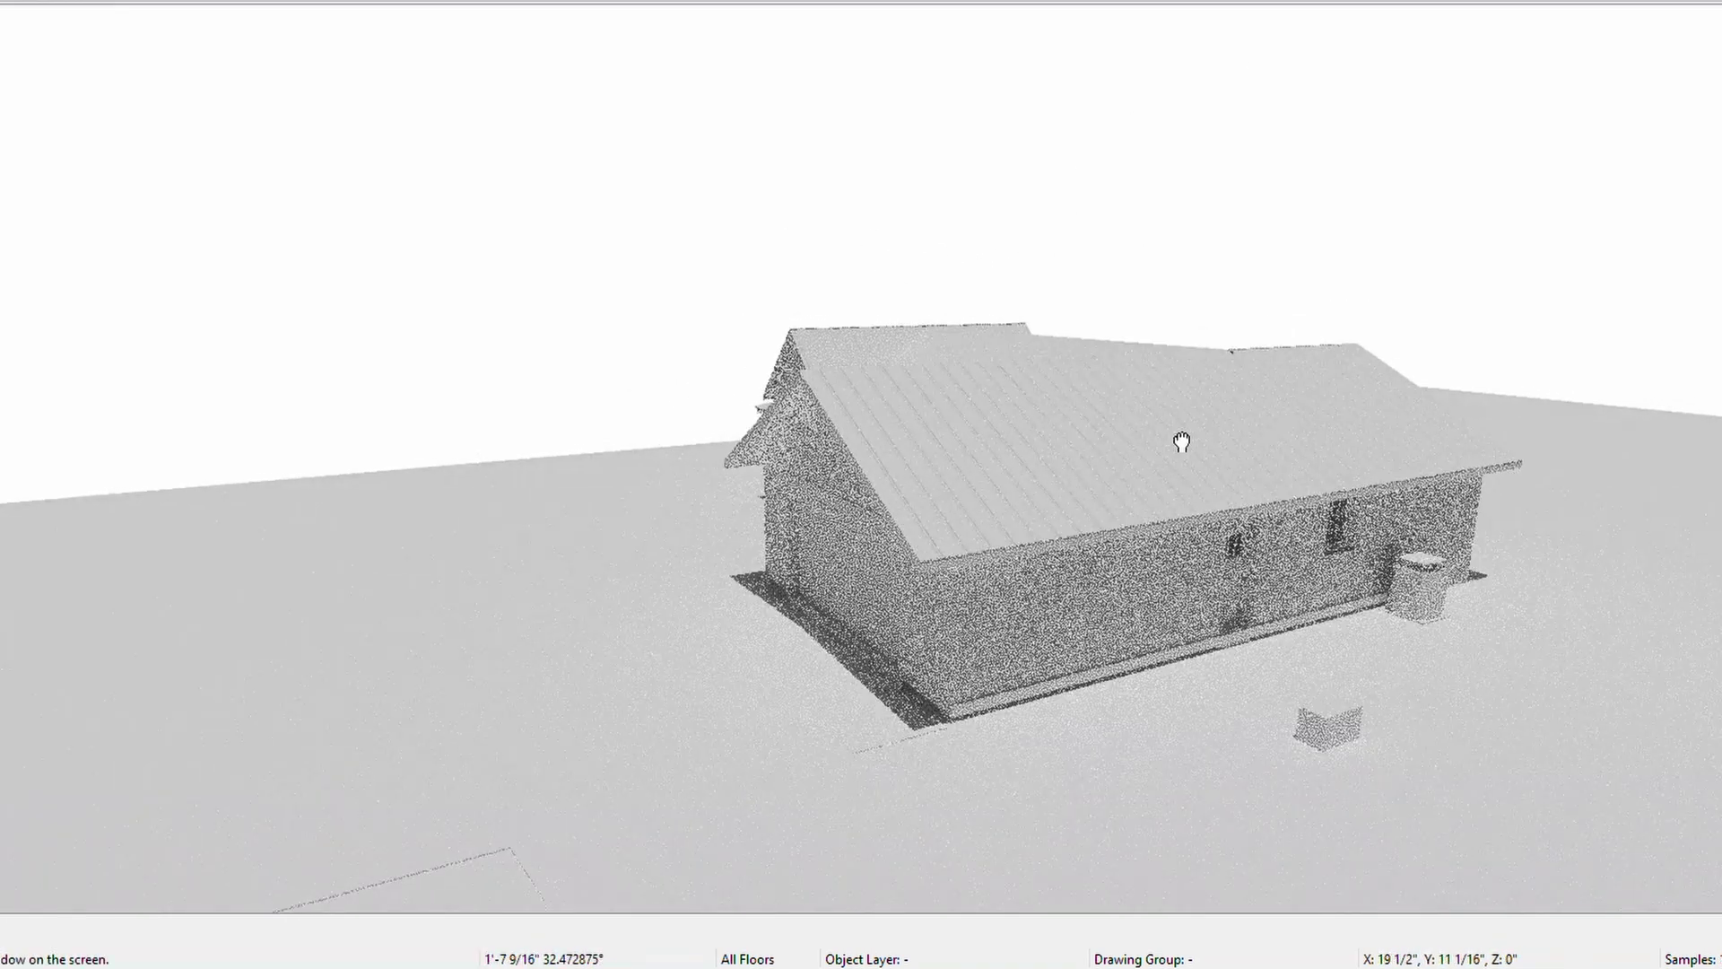
mouse_move(1184, 439)
mouse_down()
mouse_move(1116, 425)
mouse_move(1315, 497)
mouse_up()
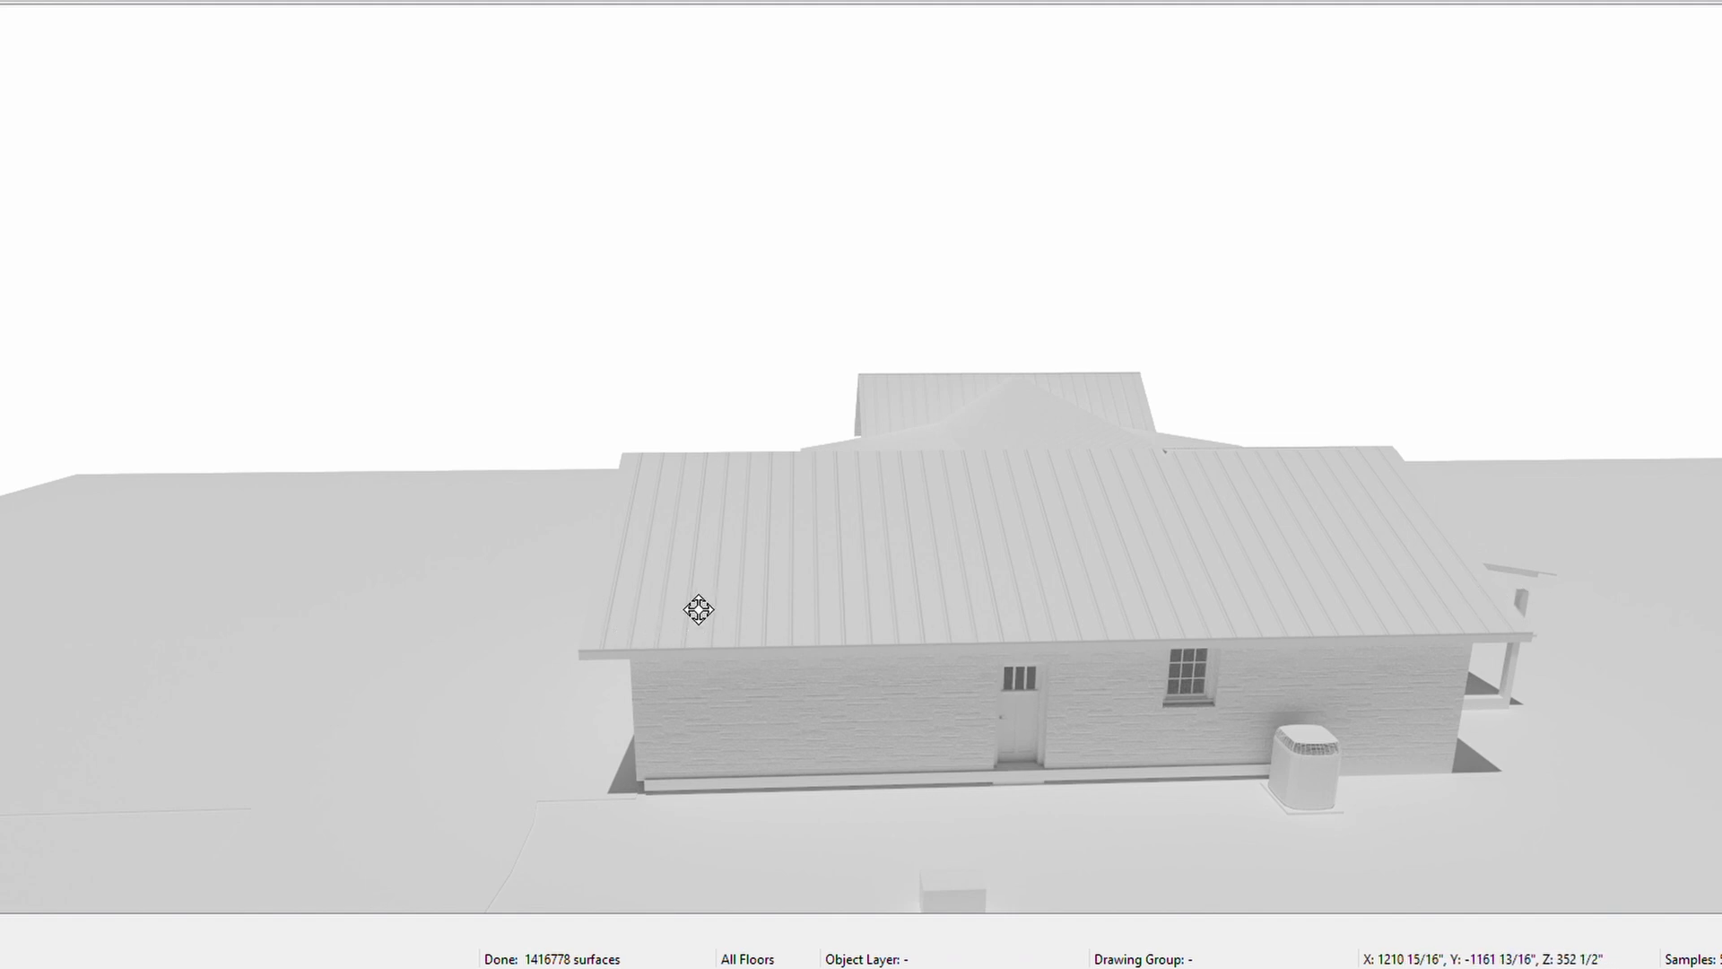
mouse_move(770, 605)
mouse_down()
mouse_move(923, 634)
mouse_move(1268, 457)
mouse_up()
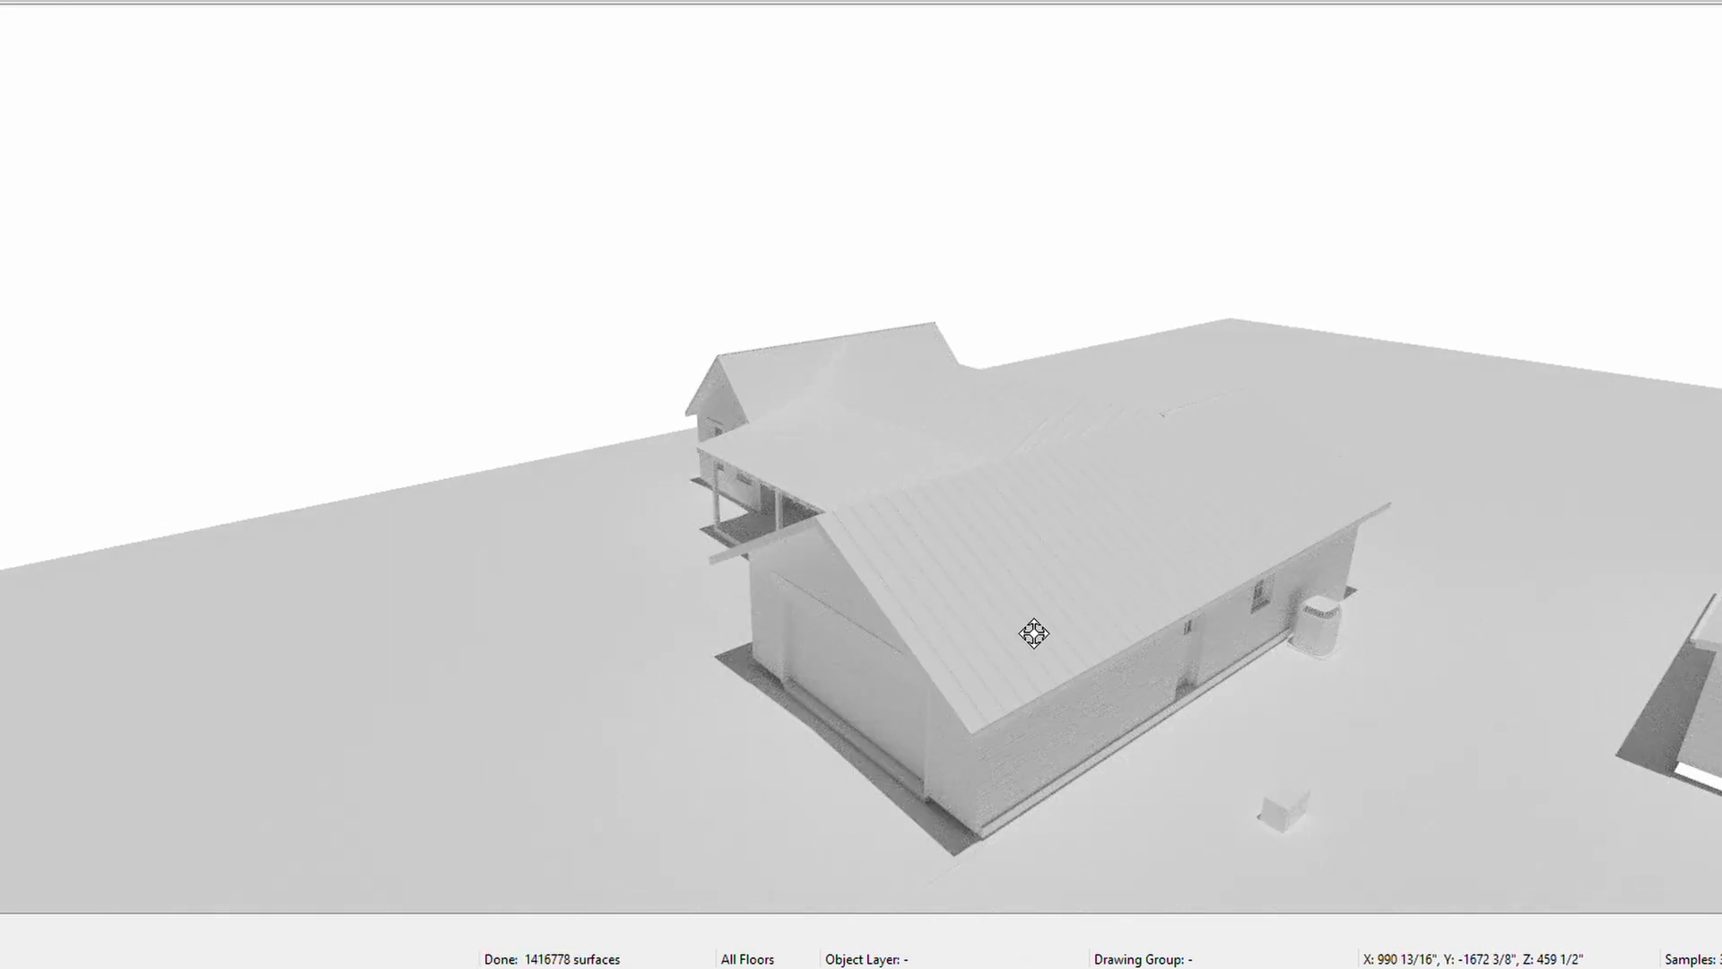
mouse_move(1035, 633)
mouse_down()
mouse_move(1250, 454)
mouse_move(1085, 541)
mouse_move(1007, 470)
mouse_up()
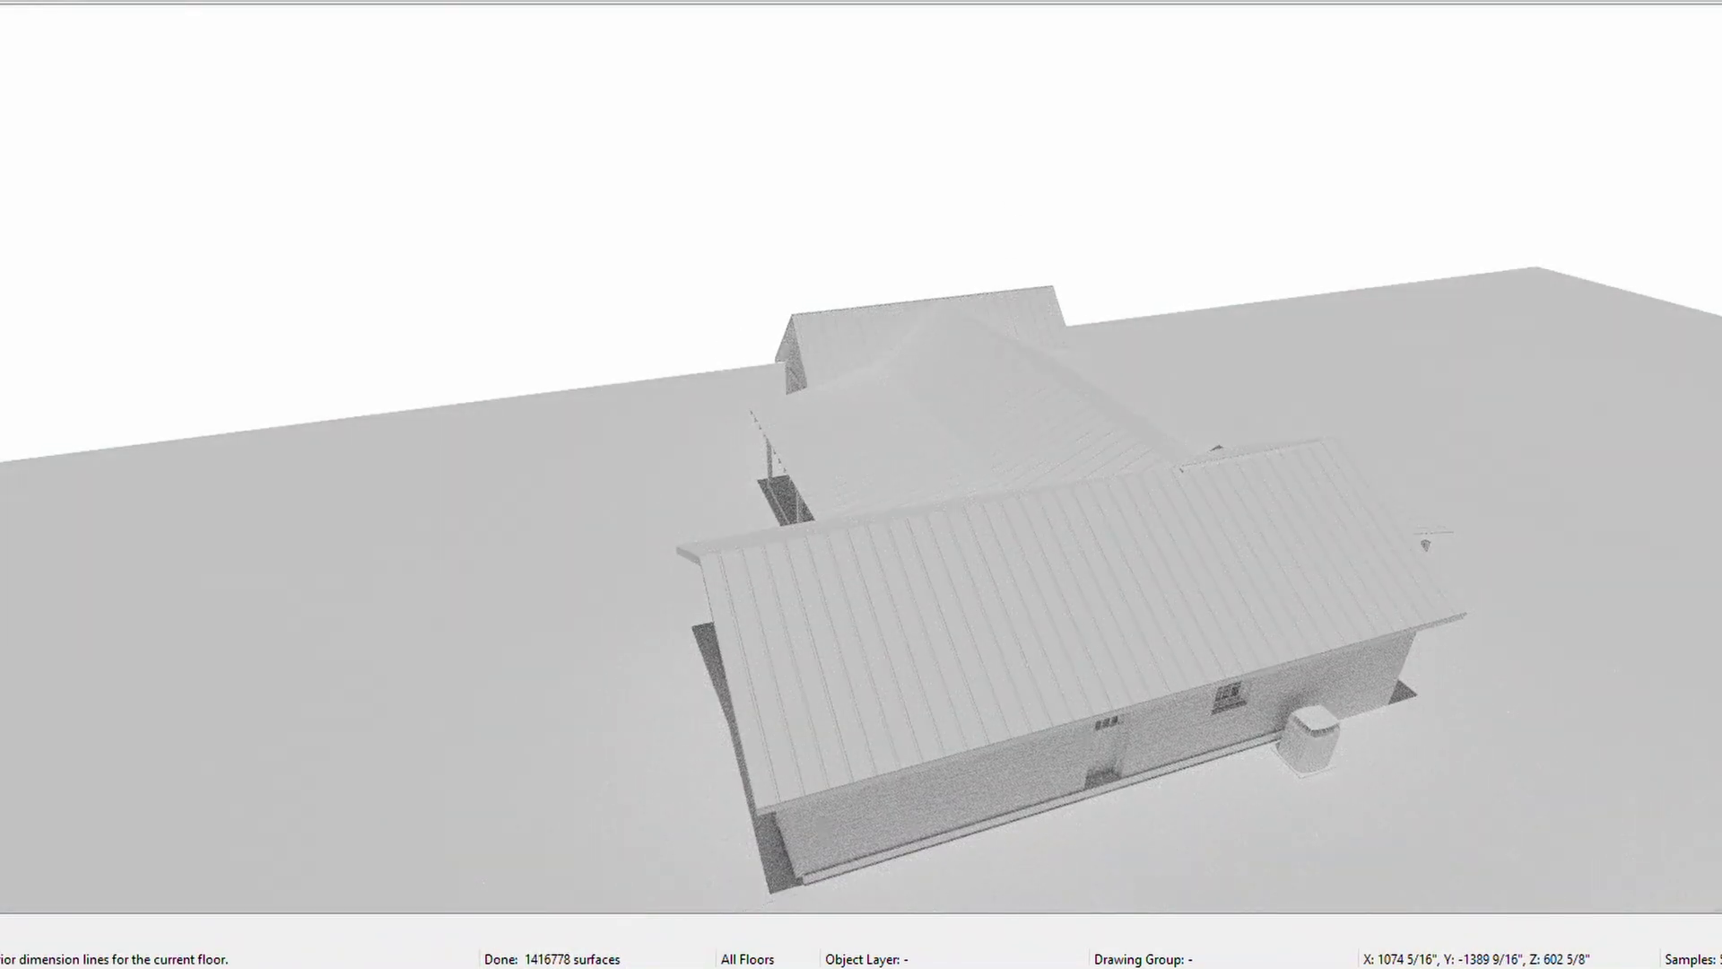
mouse_move(1377, 559)
mouse_down()
mouse_move(1089, 589)
mouse_move(1358, 558)
mouse_move(1075, 342)
mouse_up()
mouse_move(1026, 495)
mouse_down()
mouse_move(933, 462)
mouse_move(453, 557)
mouse_move(499, 534)
mouse_up()
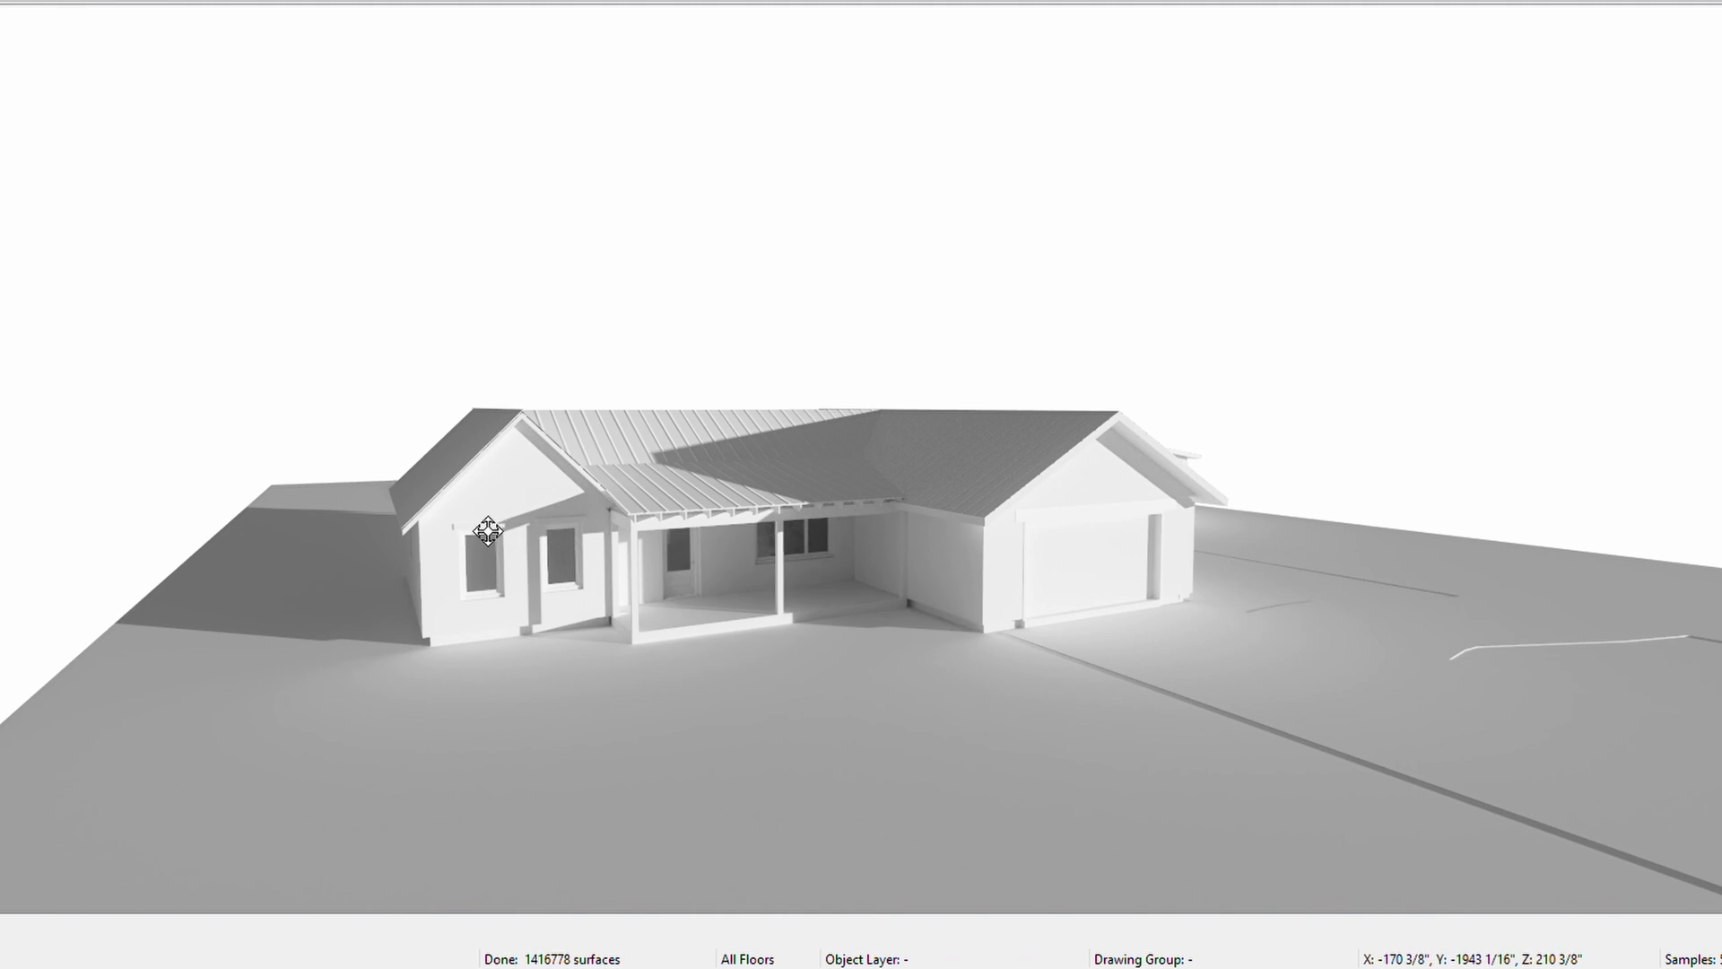
mouse_move(721, 525)
mouse_down()
mouse_move(523, 503)
mouse_move(354, 513)
mouse_move(934, 638)
mouse_move(915, 601)
mouse_up()
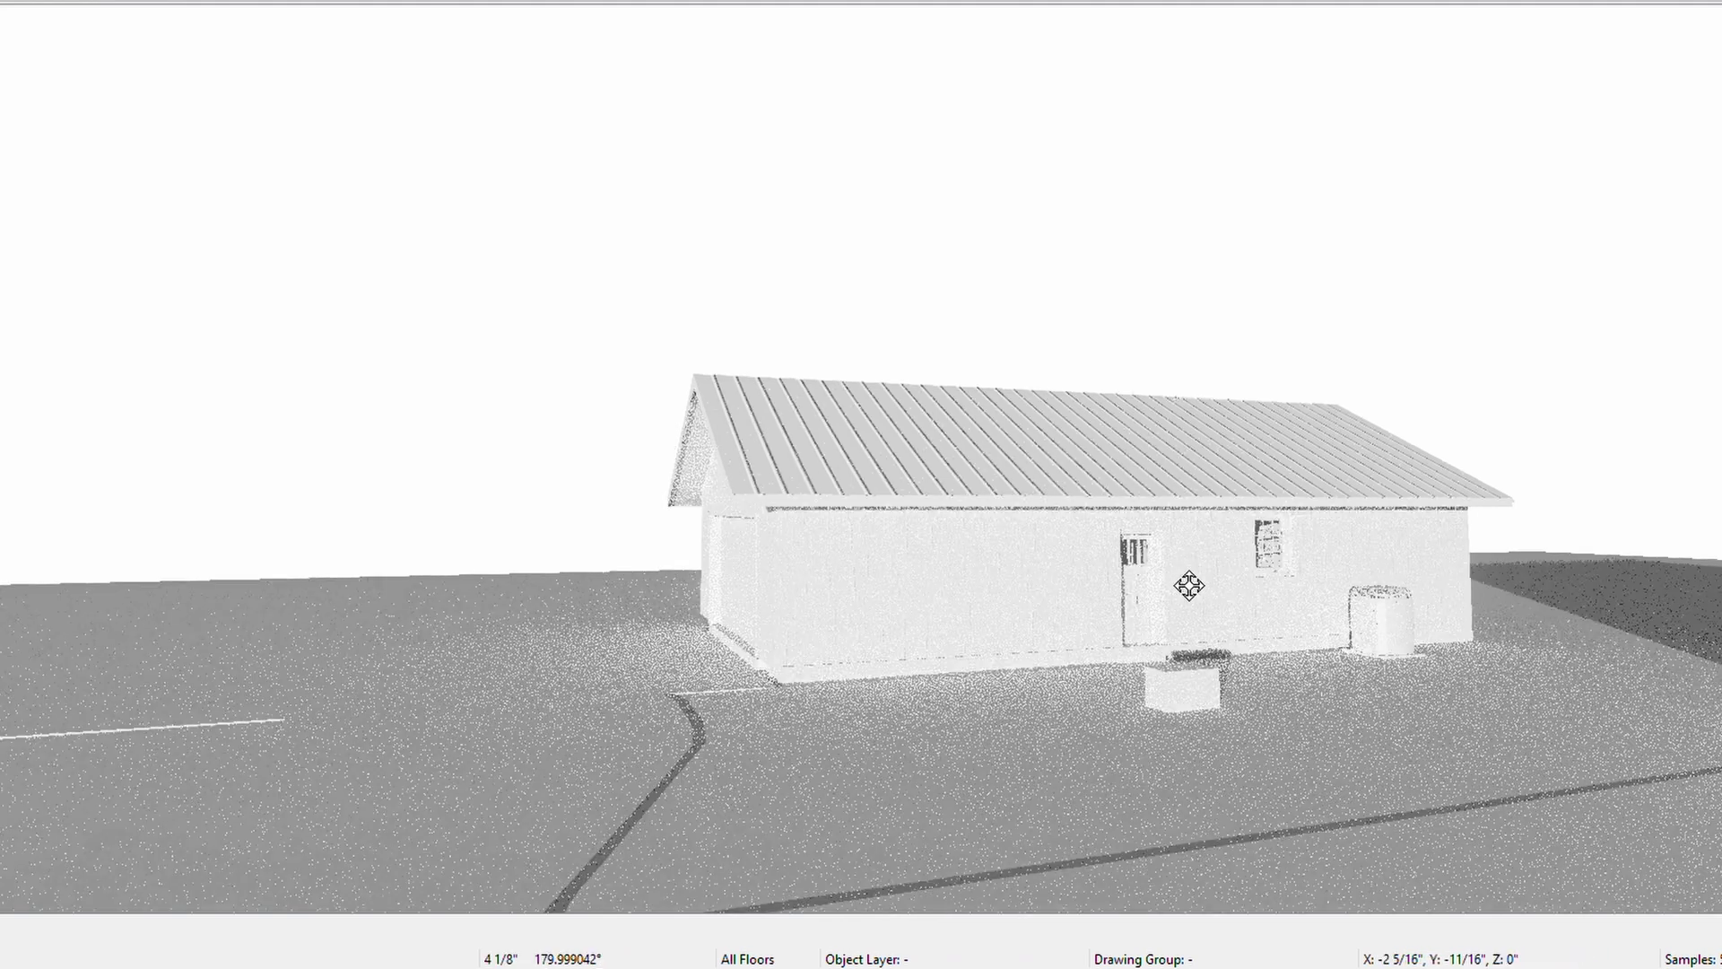
drag(1131, 572, 1438, 601)
drag(1063, 546, 522, 516)
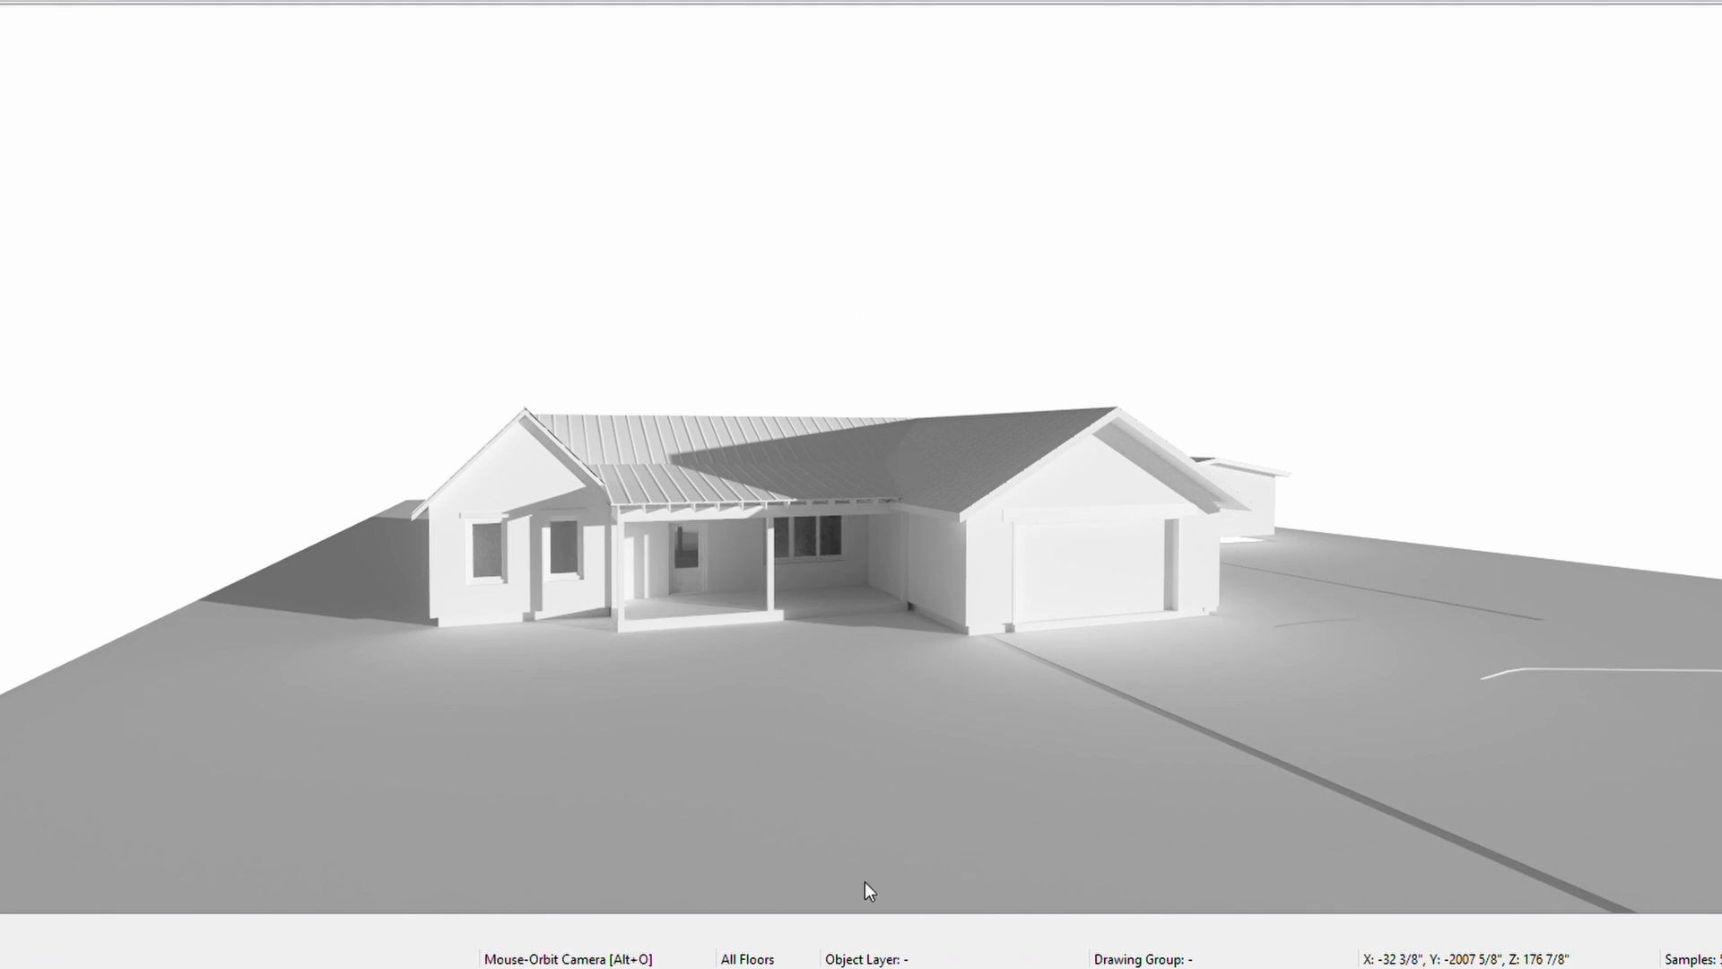
mouse_move(836, 537)
mouse_down()
mouse_move(489, 550)
mouse_move(499, 565)
mouse_move(538, 499)
mouse_up()
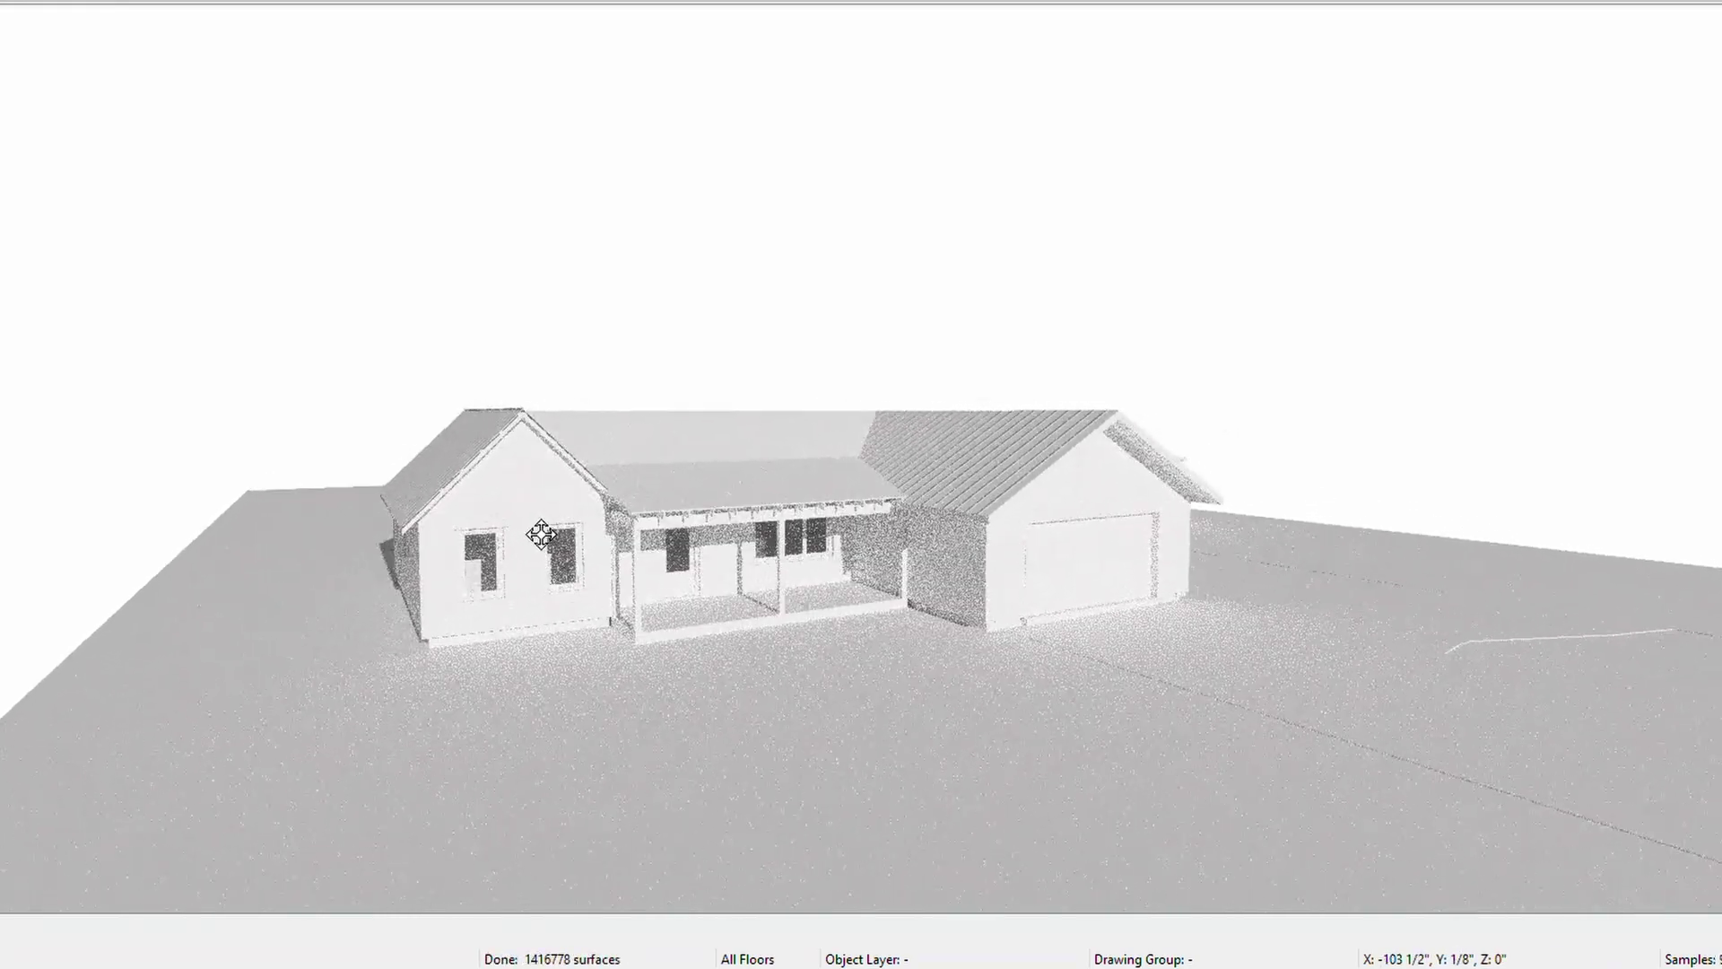
scroll(538, 604, up, 3)
scroll(487, 550, up, 3)
Orbit the camera to a more frontal, level view of the front porch
drag(488, 551, 481, 494)
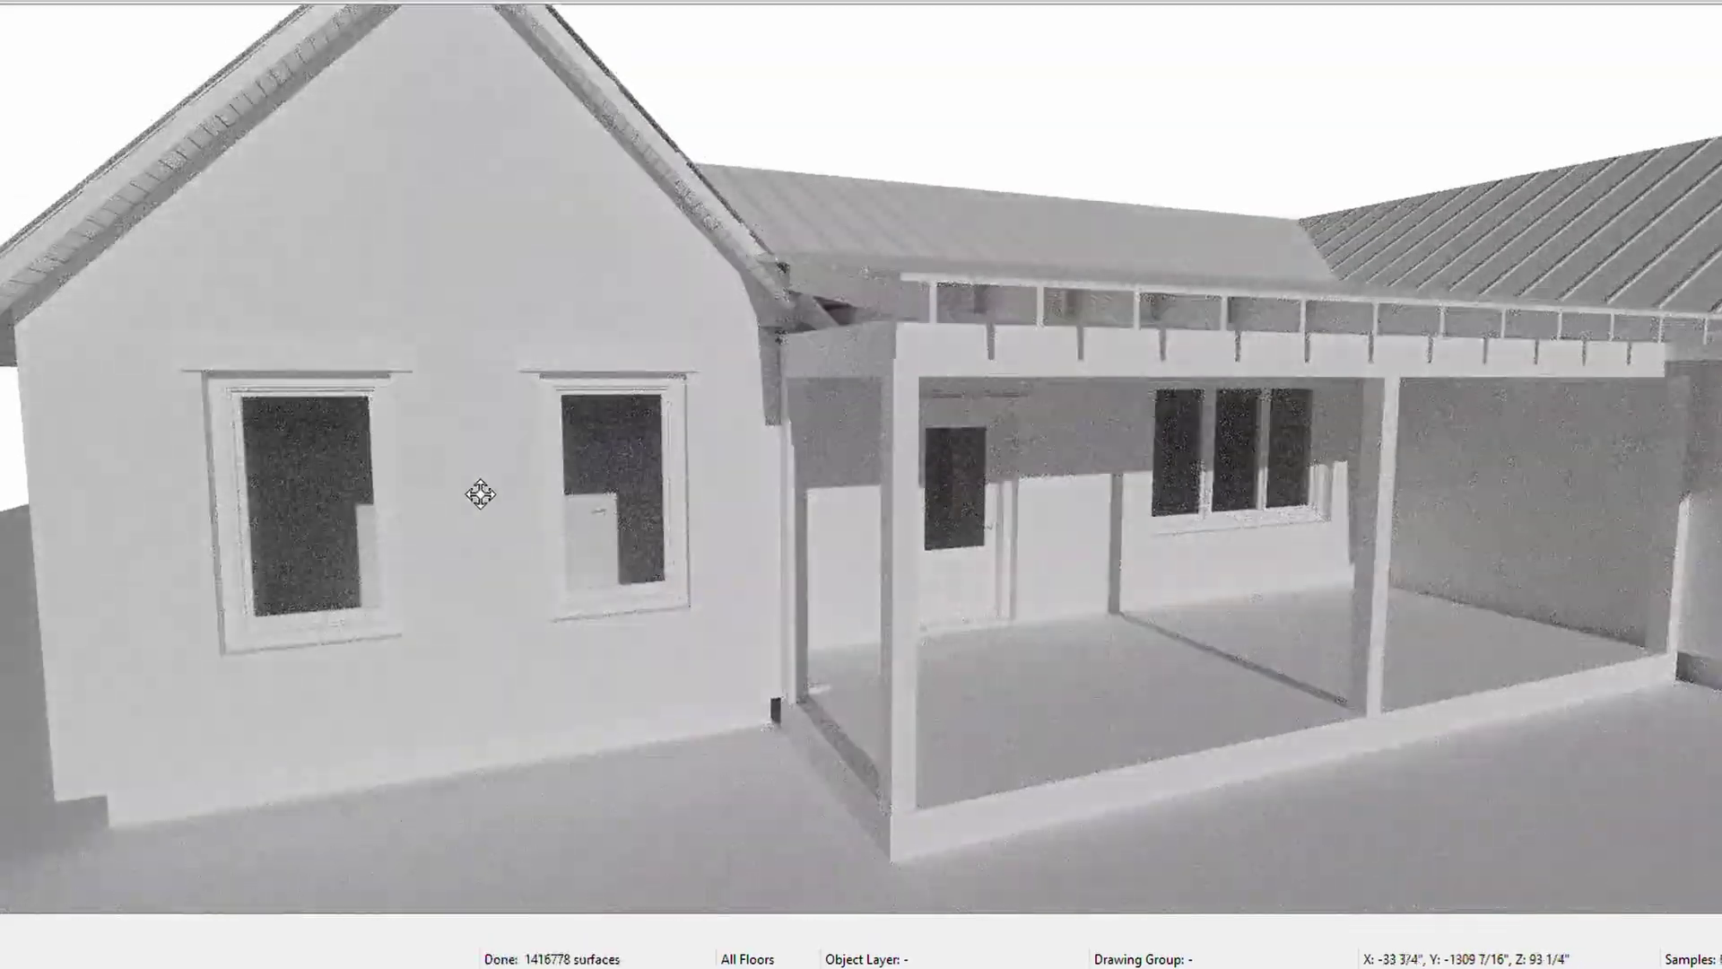
scroll(547, 513, down, 5)
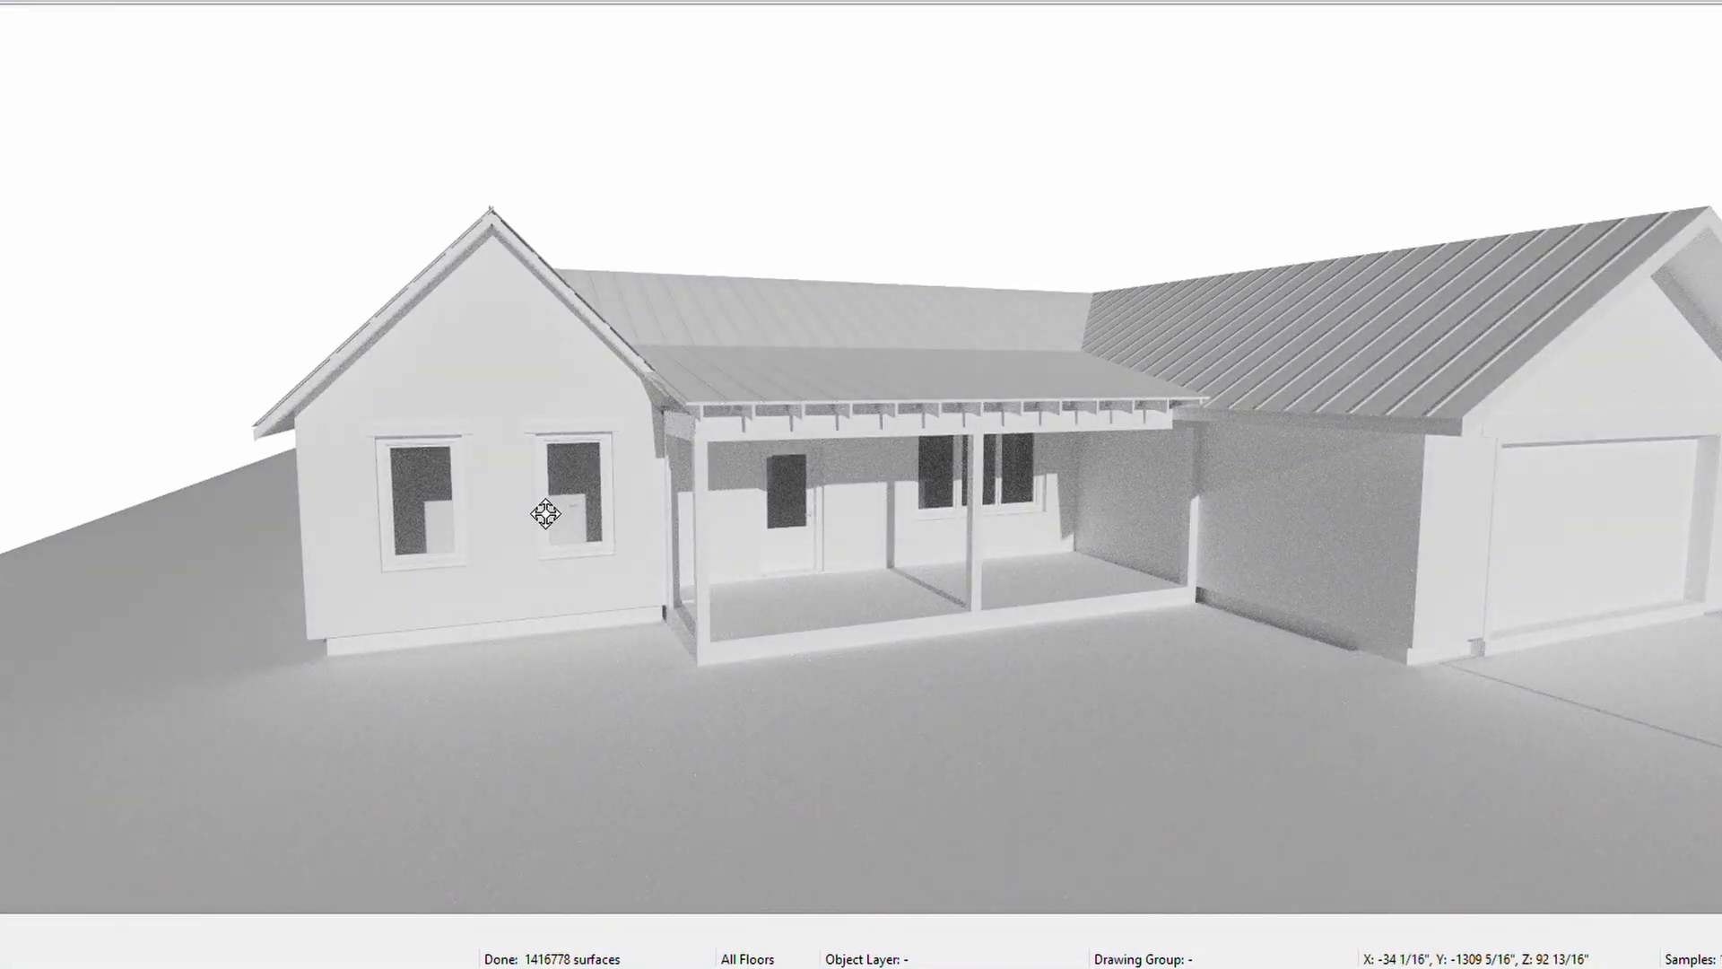
scroll(545, 513, down, 3)
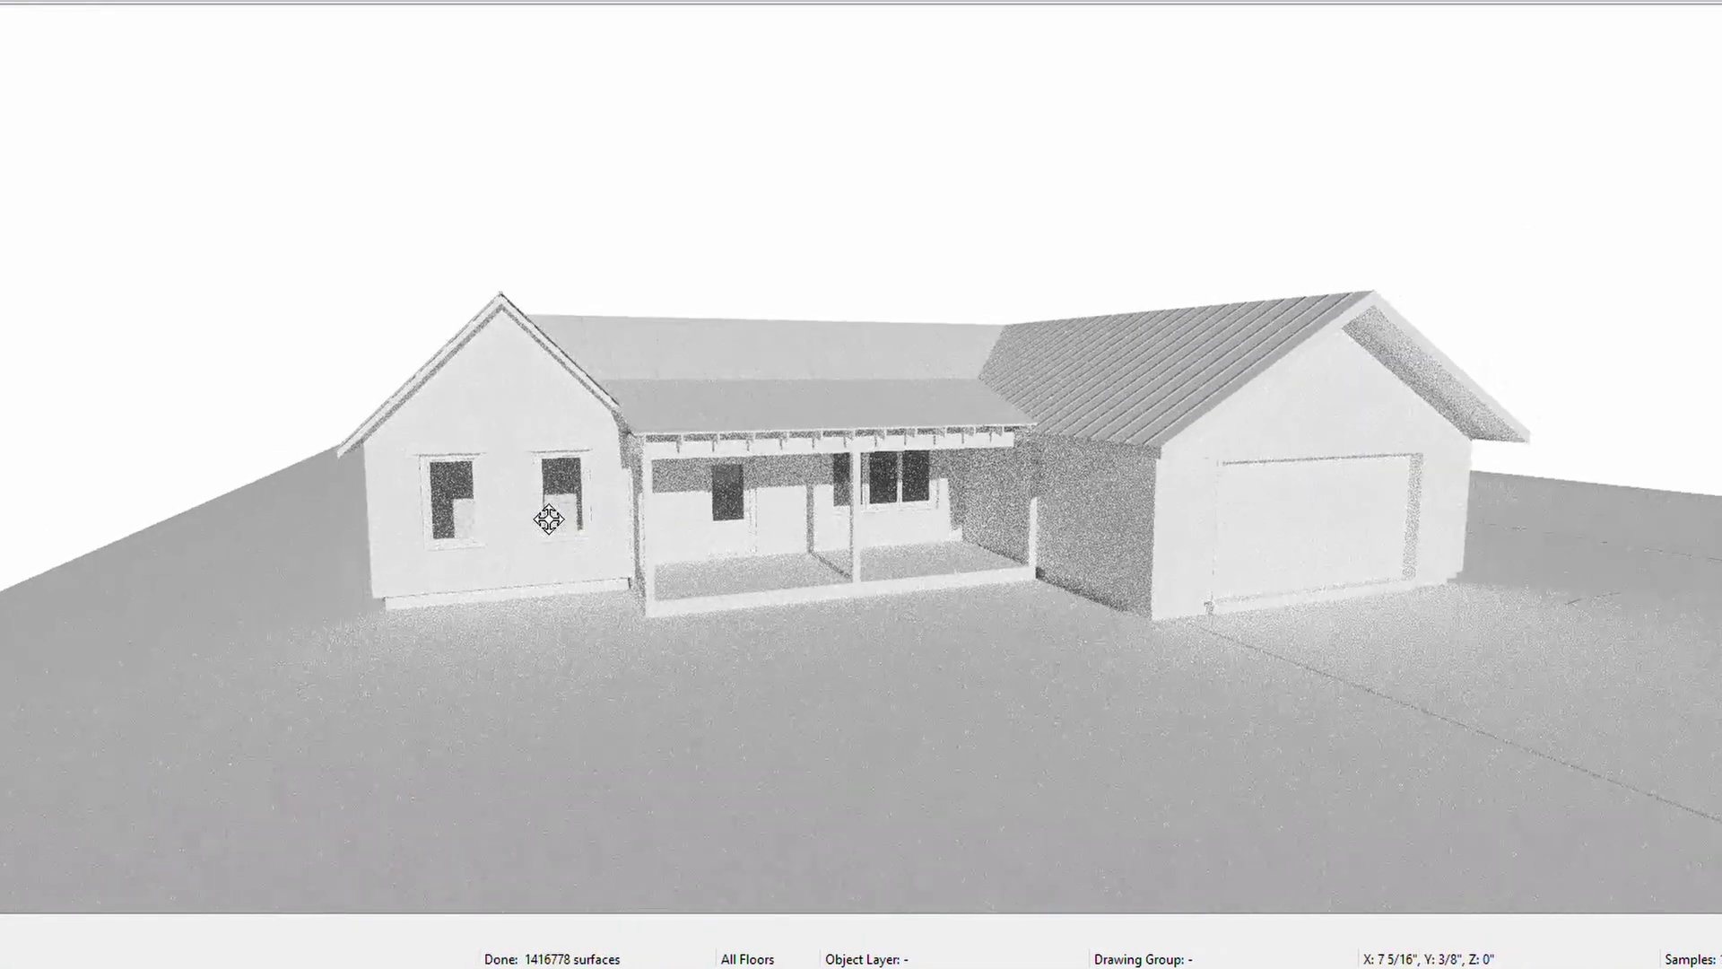